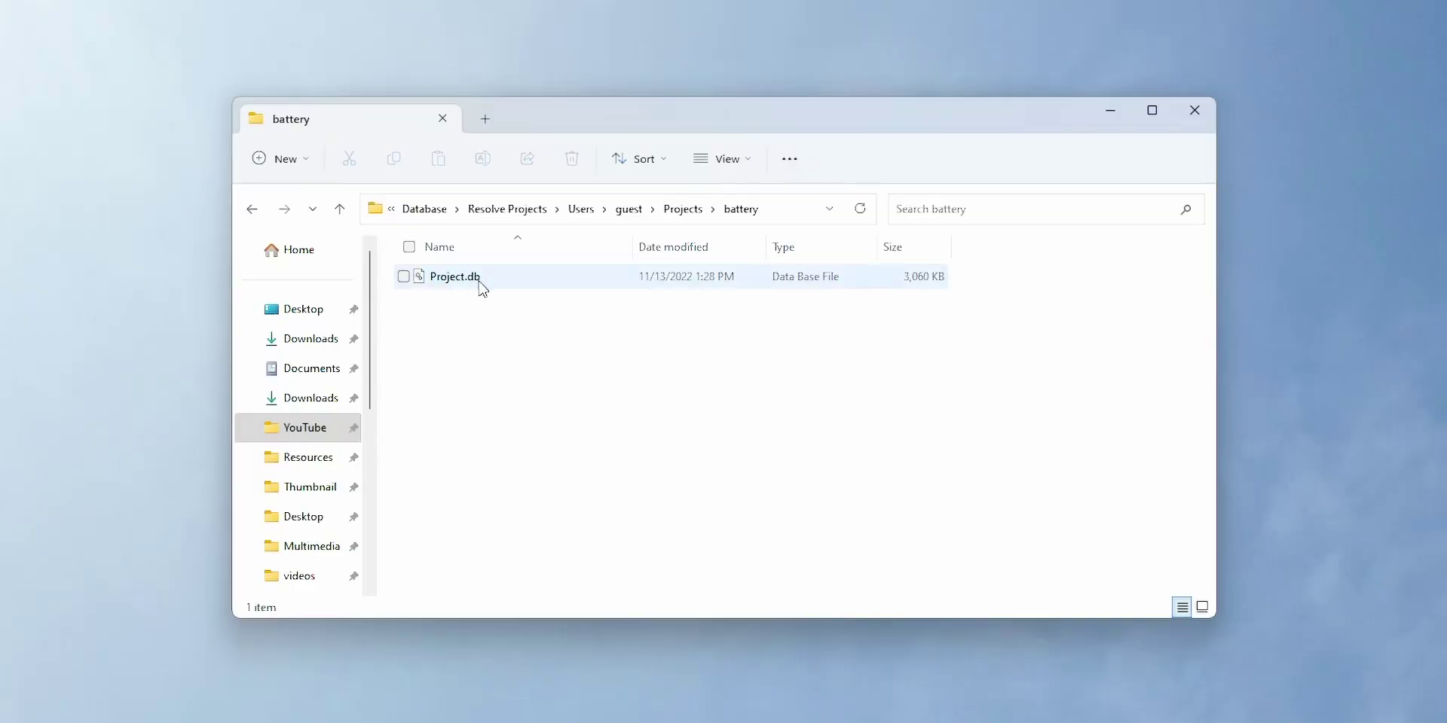
From Projects, open the For speed warp project folder to check its contents
{"action": "mouse_move", "coordinate": [482, 289]}
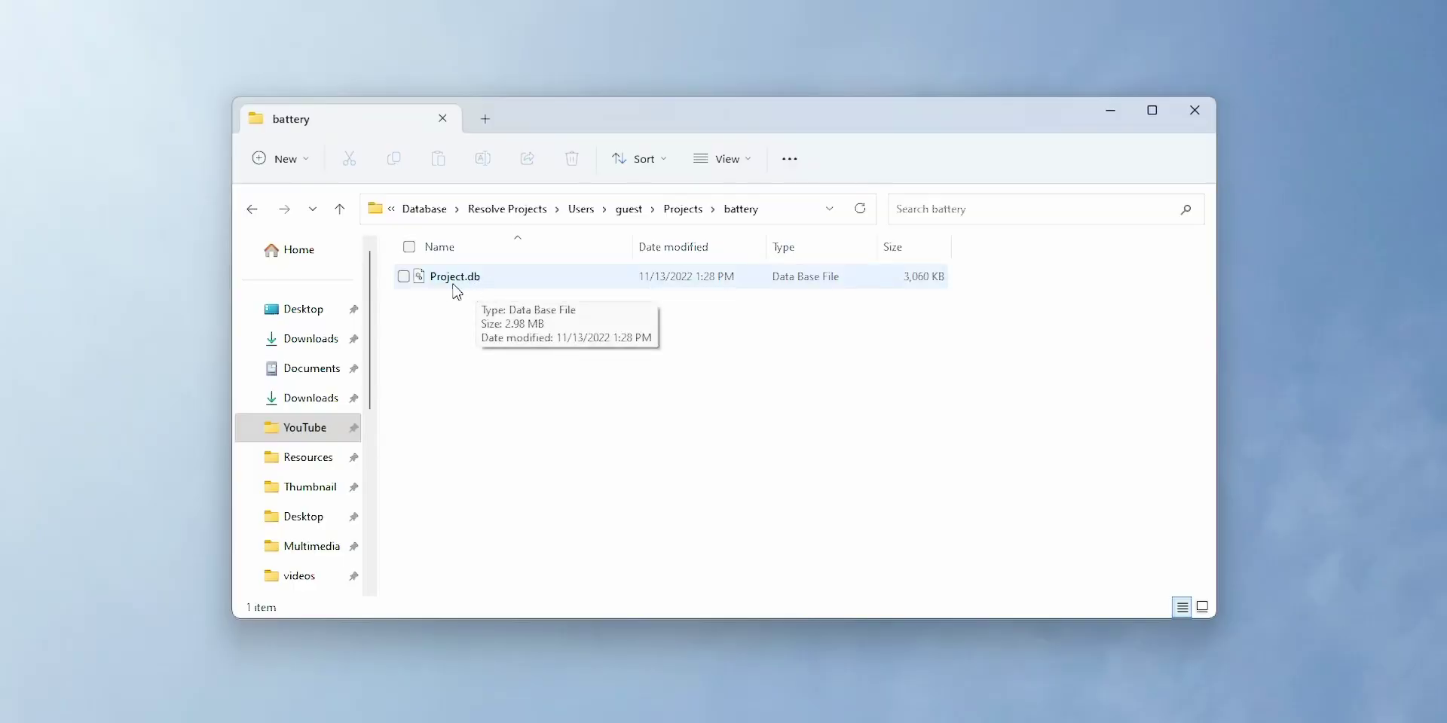
{"action": "left_click", "coordinate": [682, 209]}
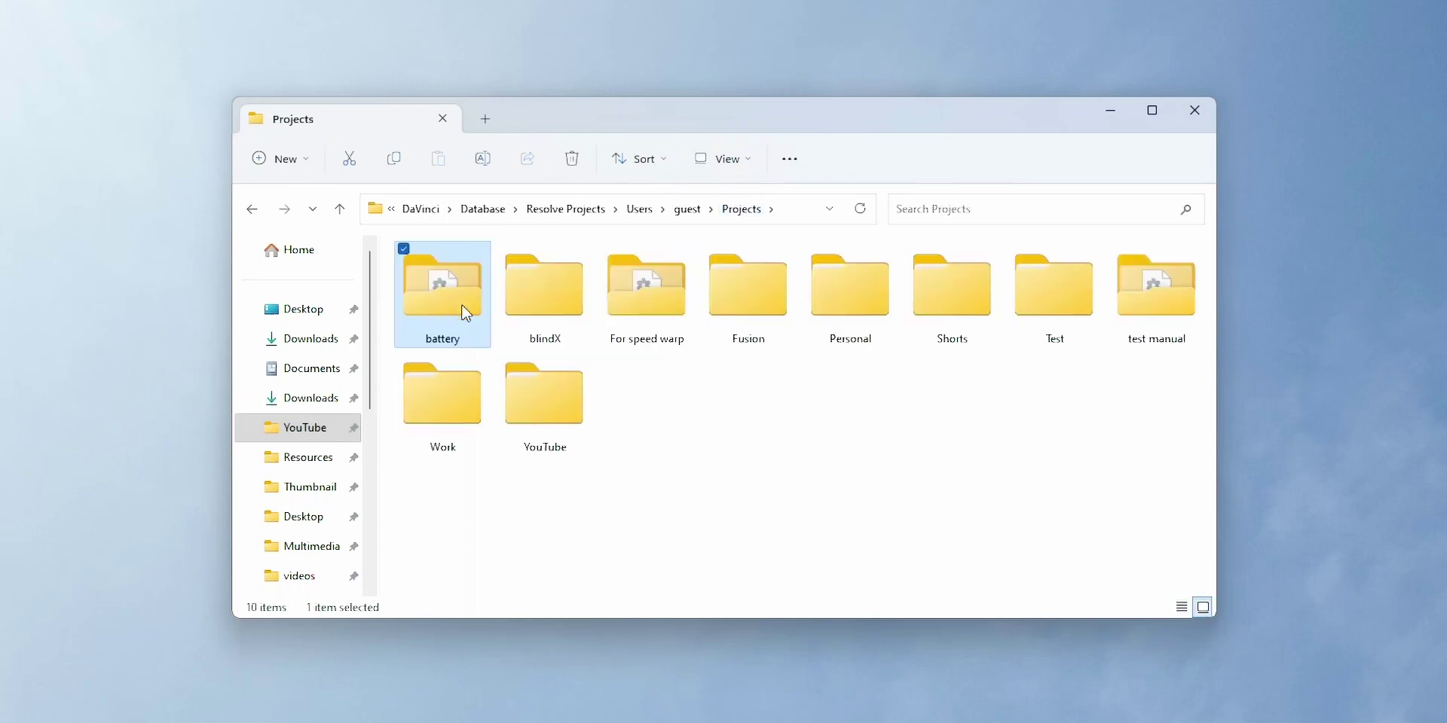
{"action": "left_click", "coordinate": [540, 310]}
{"action": "double_click", "coordinate": [682, 321]}
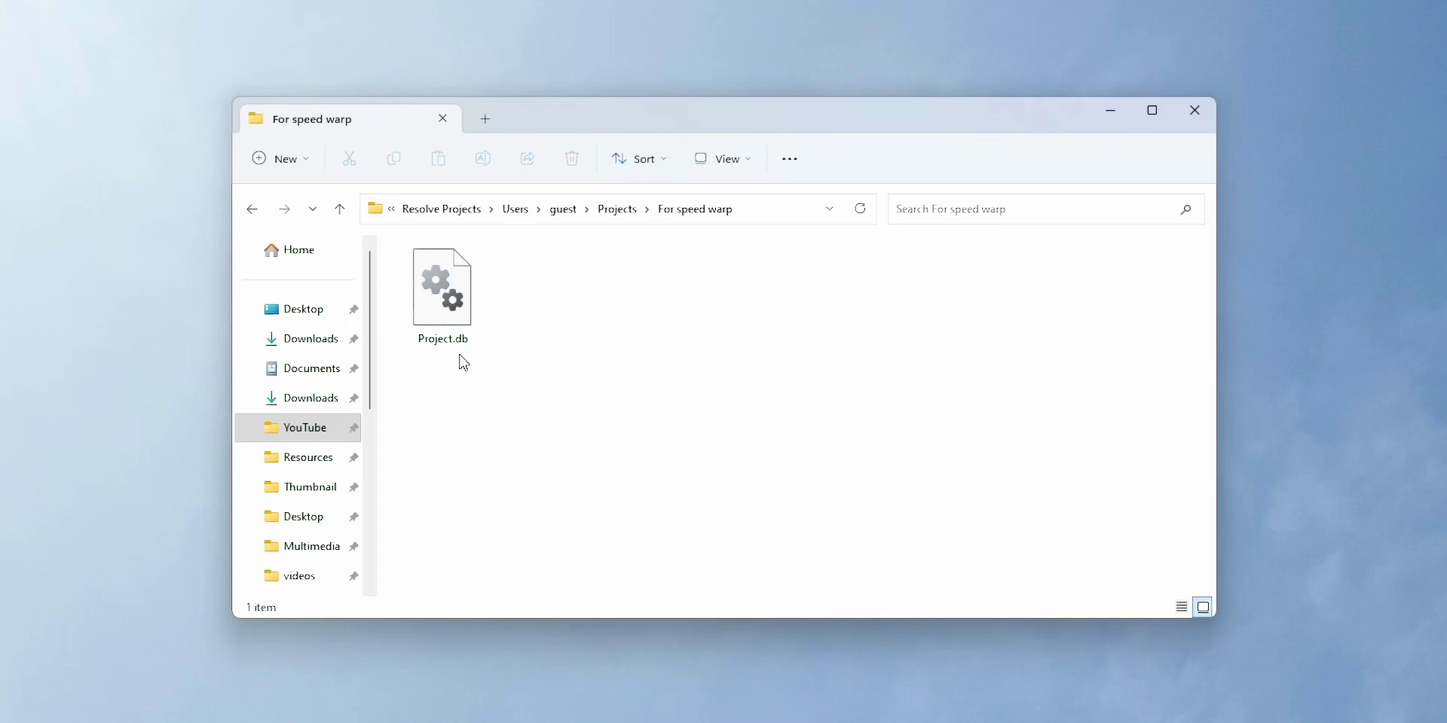
Go up to the DaVinci folder and open Database > Resolve Projects
{"action": "left_click", "coordinate": [620, 210]}
{"action": "left_click", "coordinate": [589, 211]}
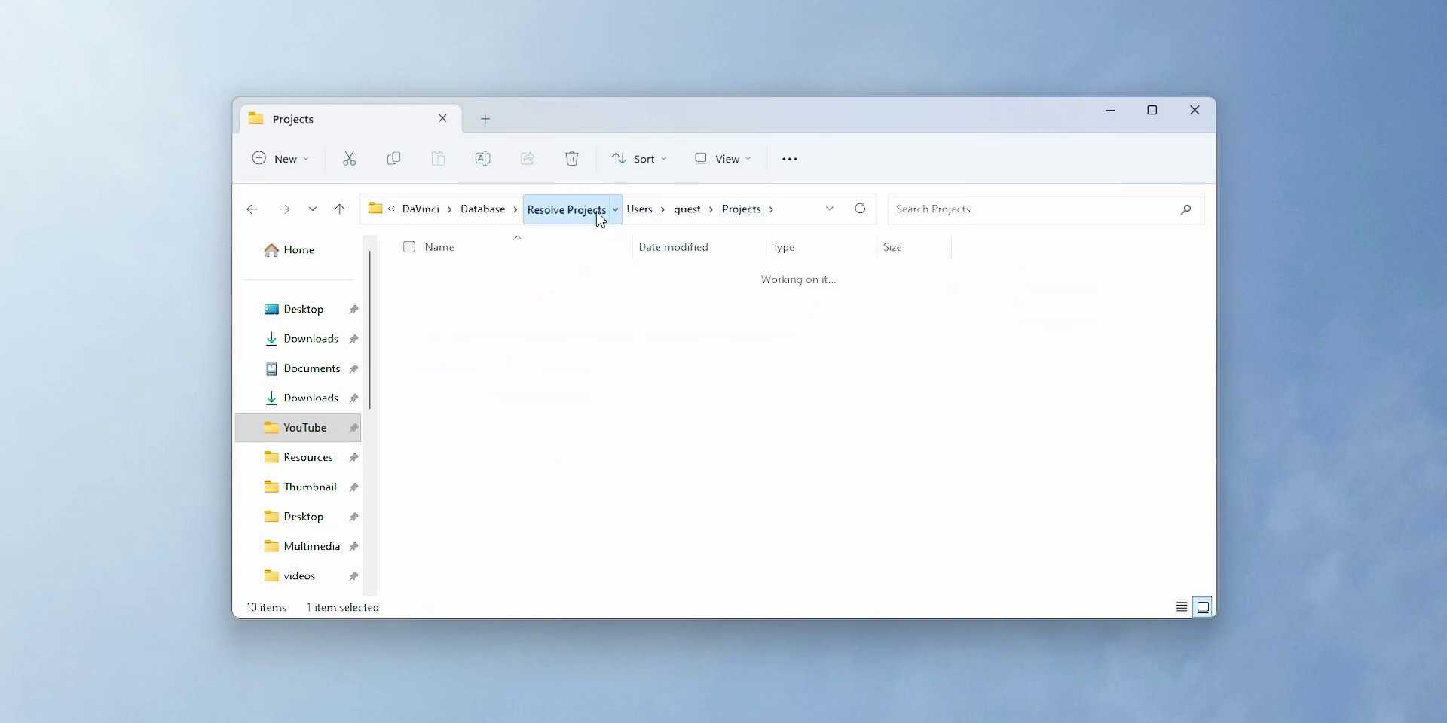
{"action": "left_click", "coordinate": [554, 218]}
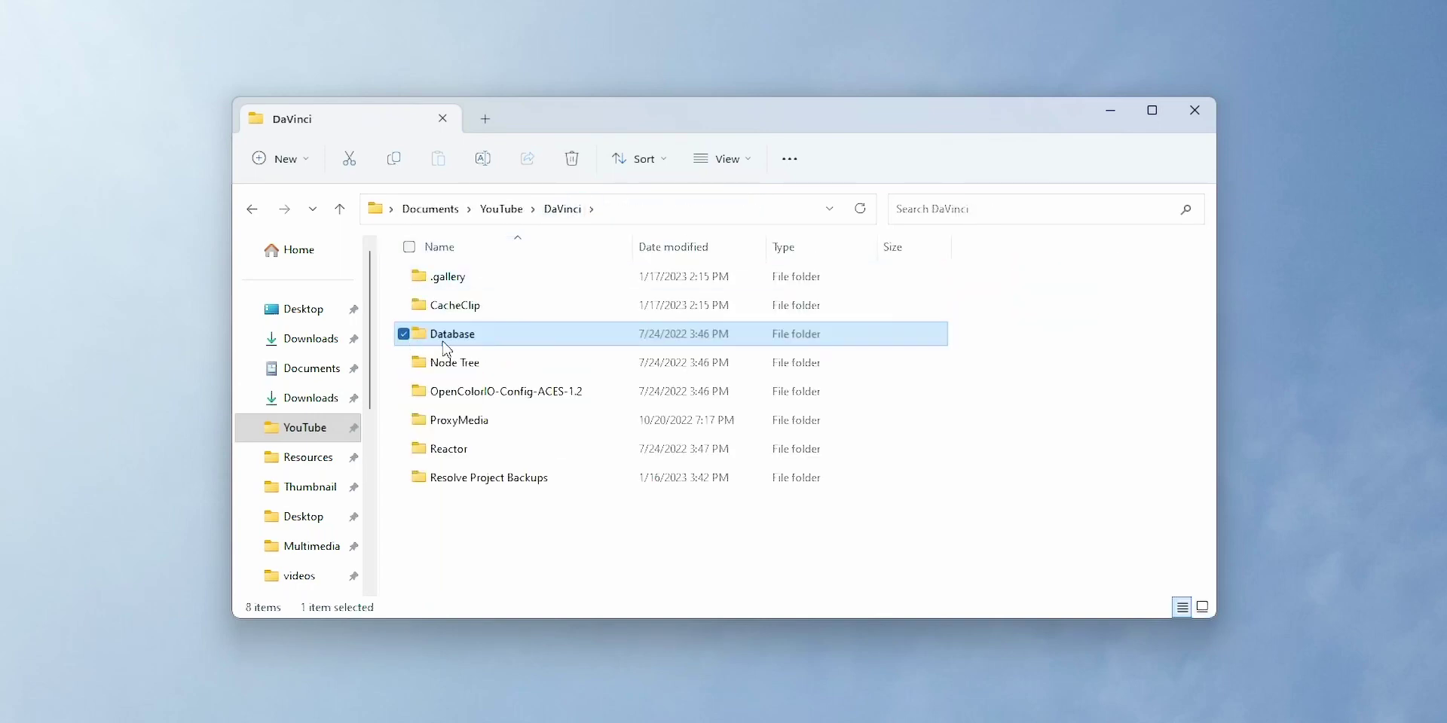
{"action": "double_click", "coordinate": [450, 340]}
{"action": "double_click", "coordinate": [452, 284]}
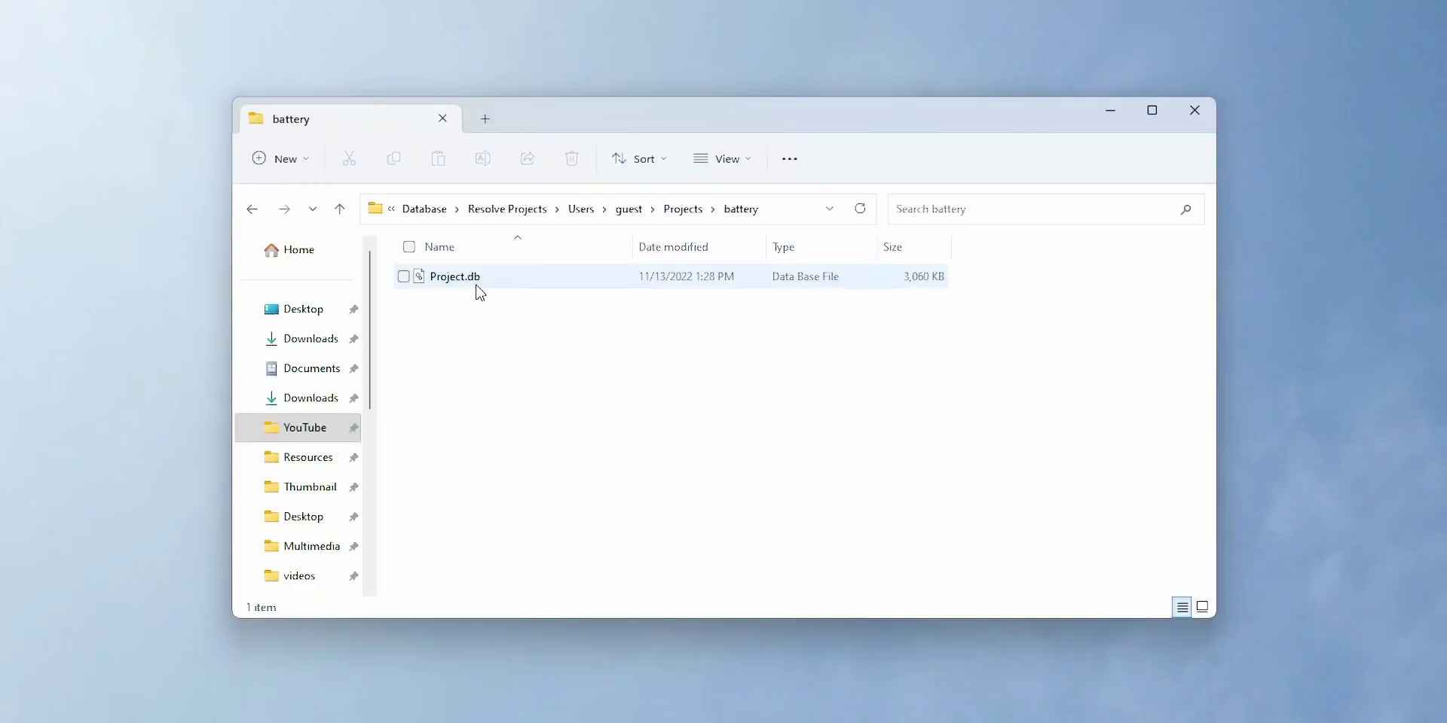
{"action": "mouse_move", "coordinate": [473, 292]}
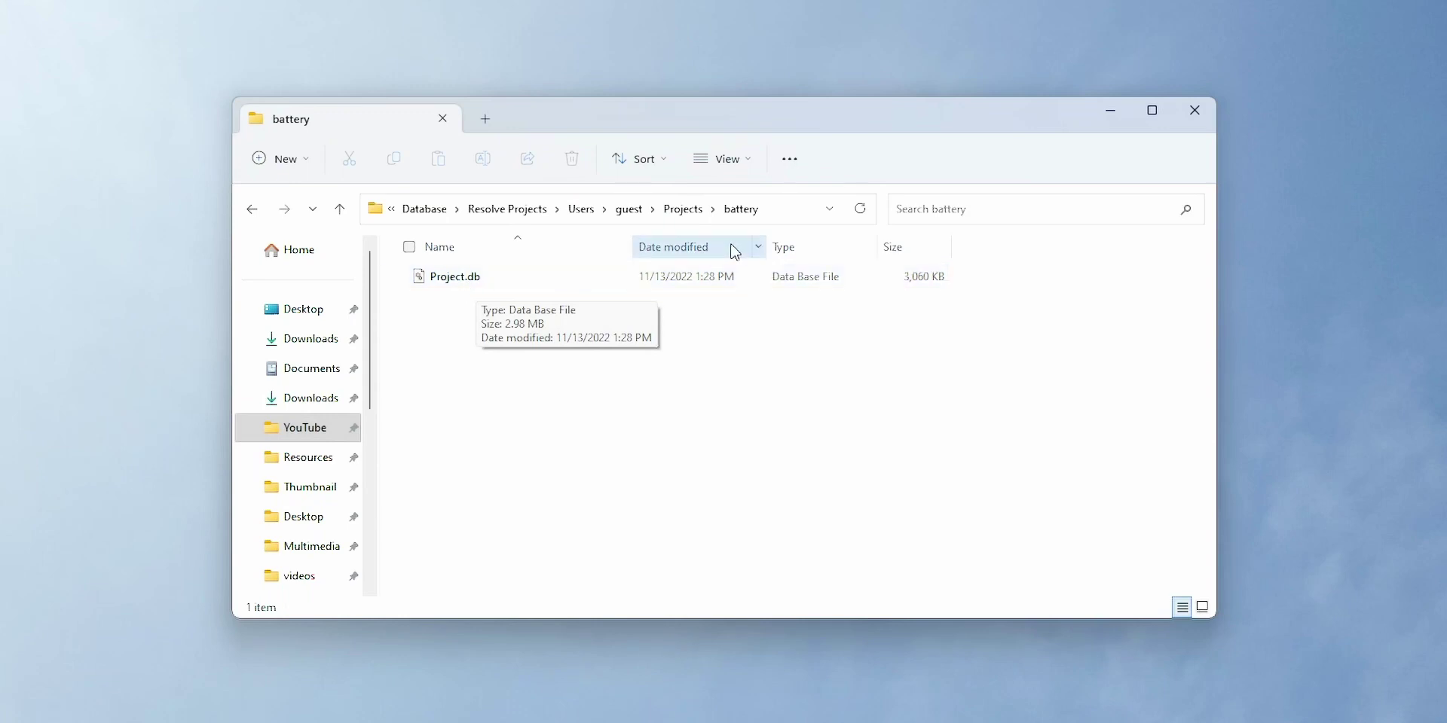
Look inside the For speed warp folder, then return to the Projects listing
{"action": "left_click", "coordinate": [684, 209]}
{"action": "left_click", "coordinate": [541, 312]}
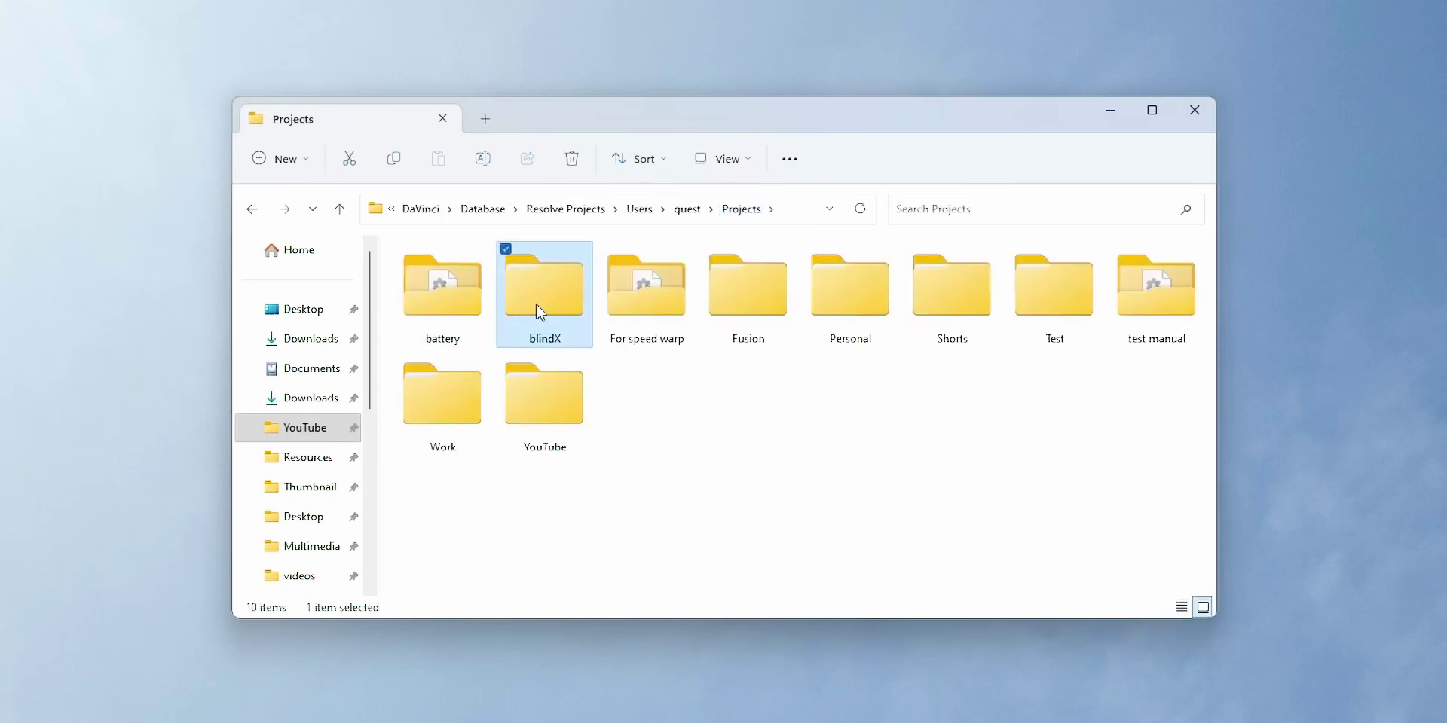
{"action": "double_click", "coordinate": [684, 306]}
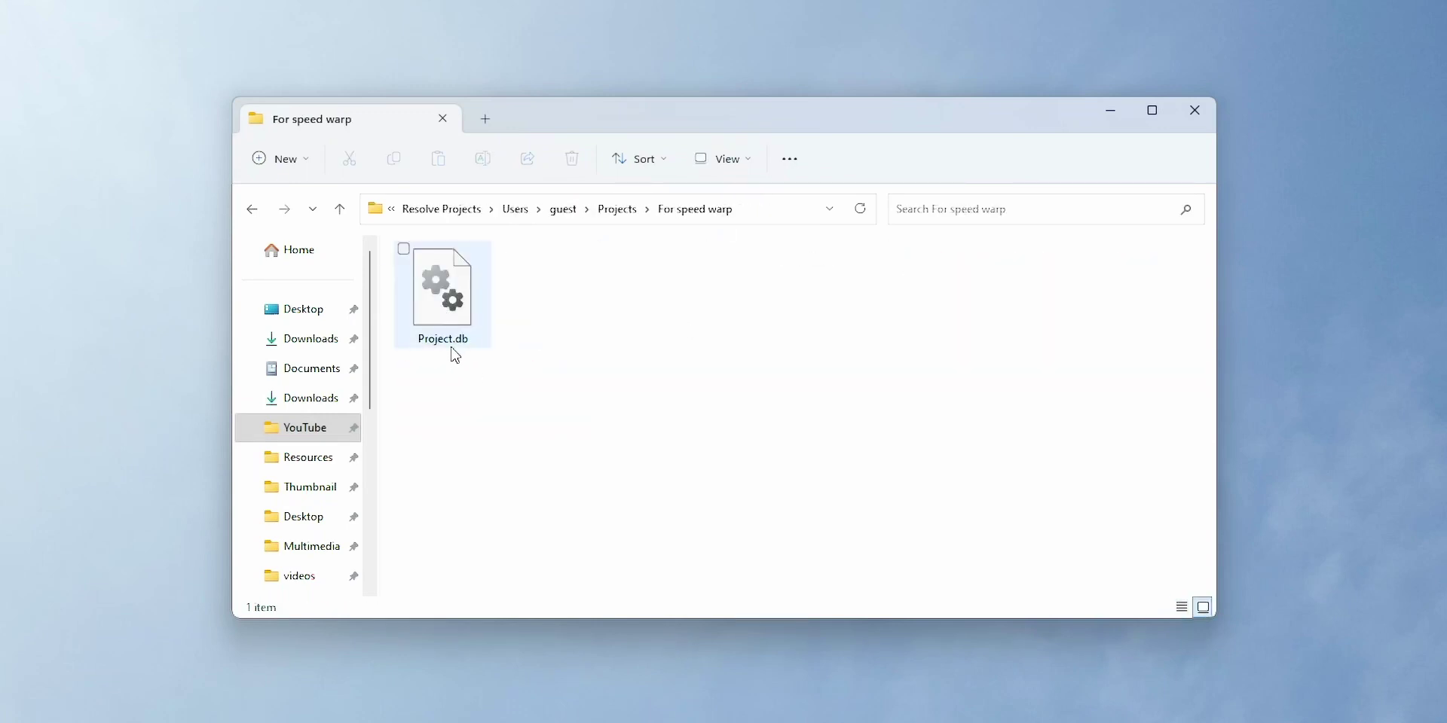
{"action": "left_click", "coordinate": [624, 221]}
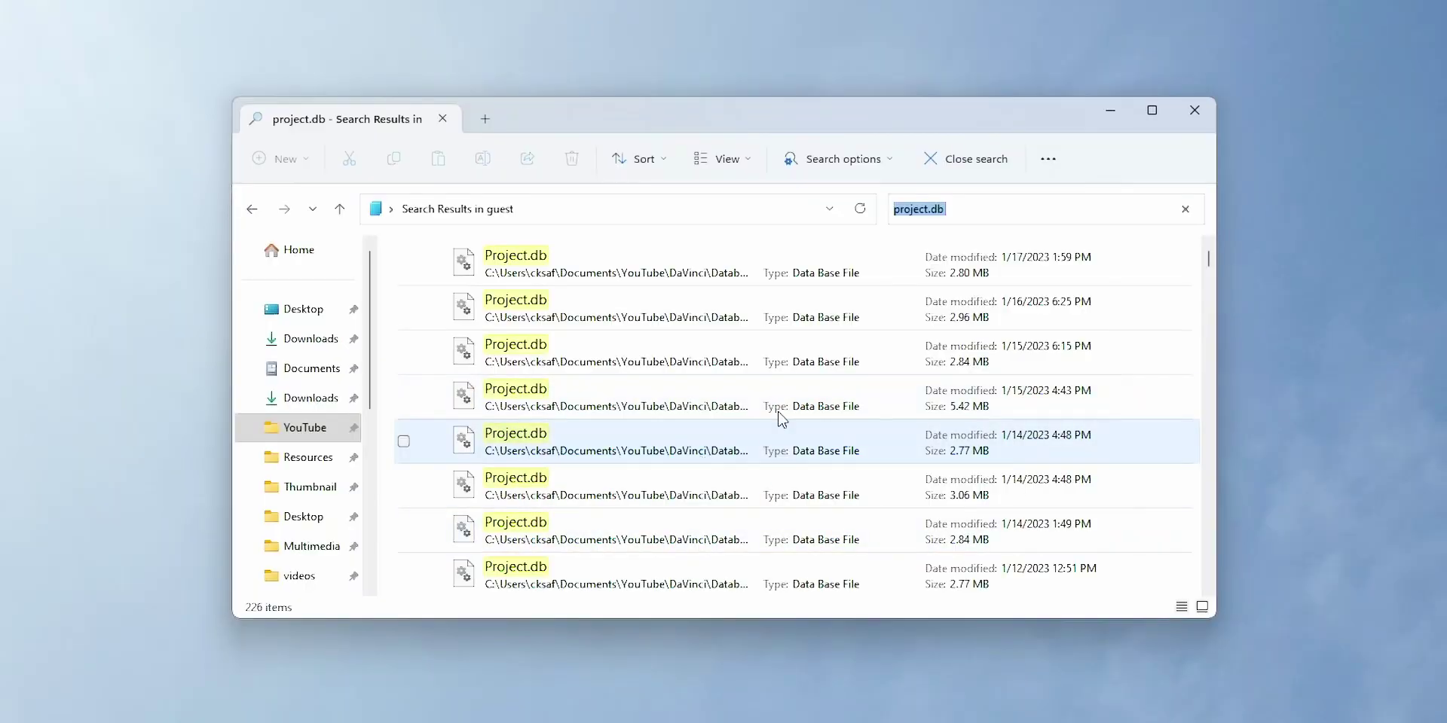
{"action": "scroll", "coordinate": [782, 420], "scroll_direction": "down", "scroll_amount": 20}
{"action": "scroll", "coordinate": [738, 401], "scroll_direction": "down", "scroll_amount": 15}
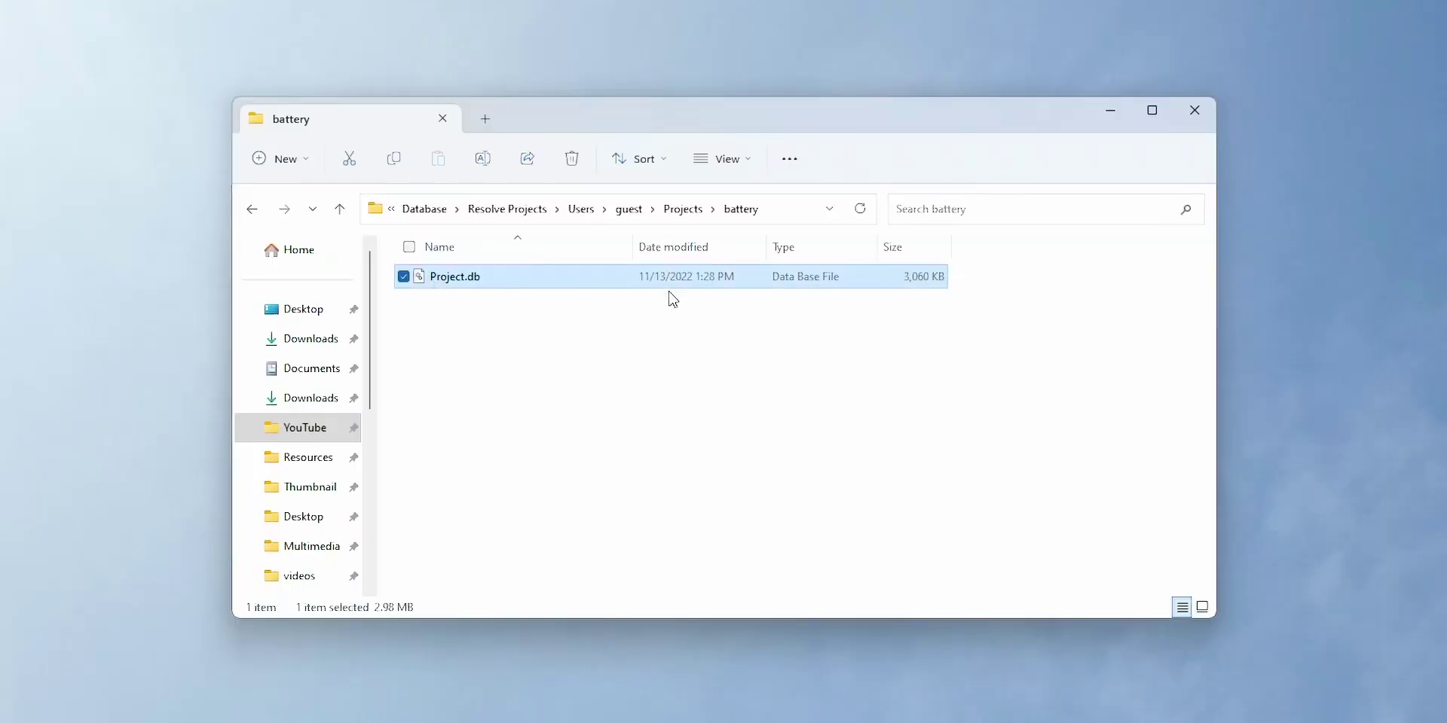
View Project.db as text in Notepad, scroll its SQLite table definitions, then close Notepad
{"action": "right_click", "coordinate": [485, 292]}
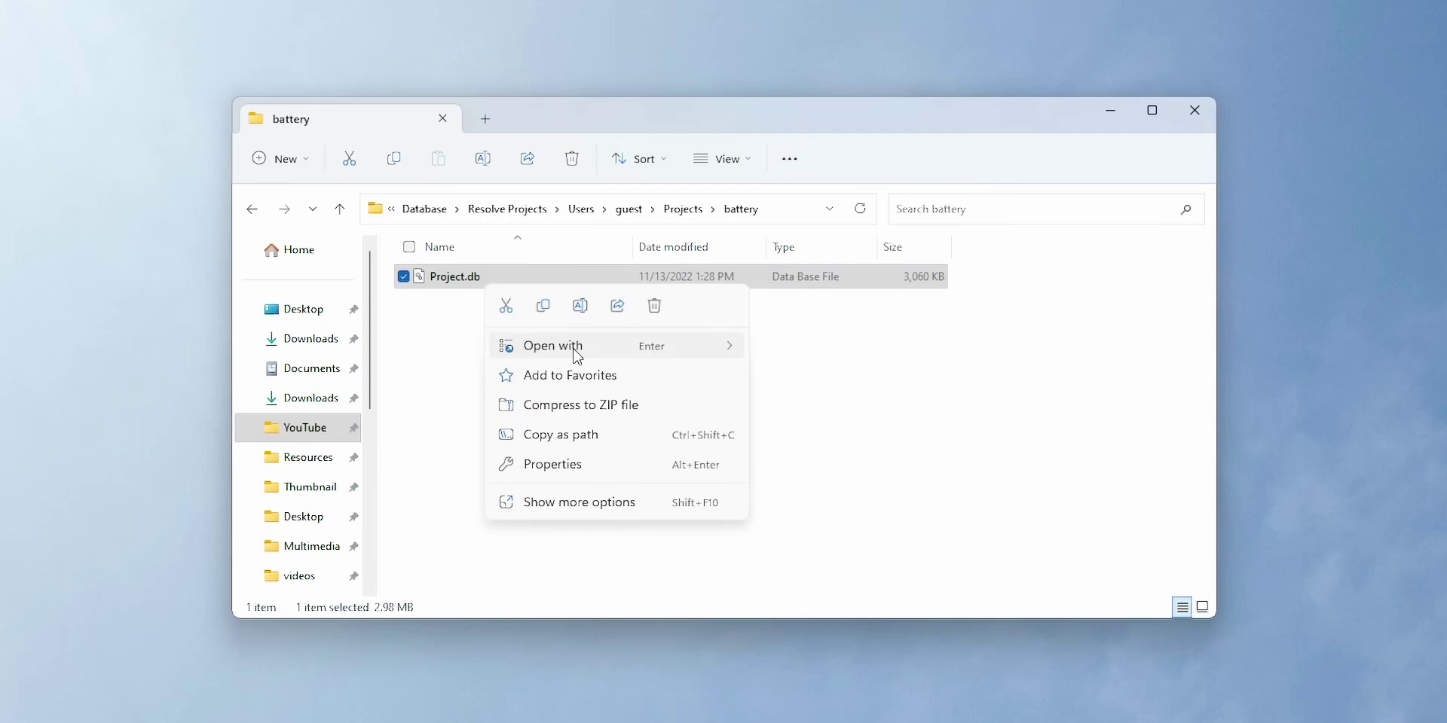
{"action": "left_click", "coordinate": [812, 351]}
{"action": "left_click_drag", "start_coordinate": [239, 181], "coordinate": [339, 183]}
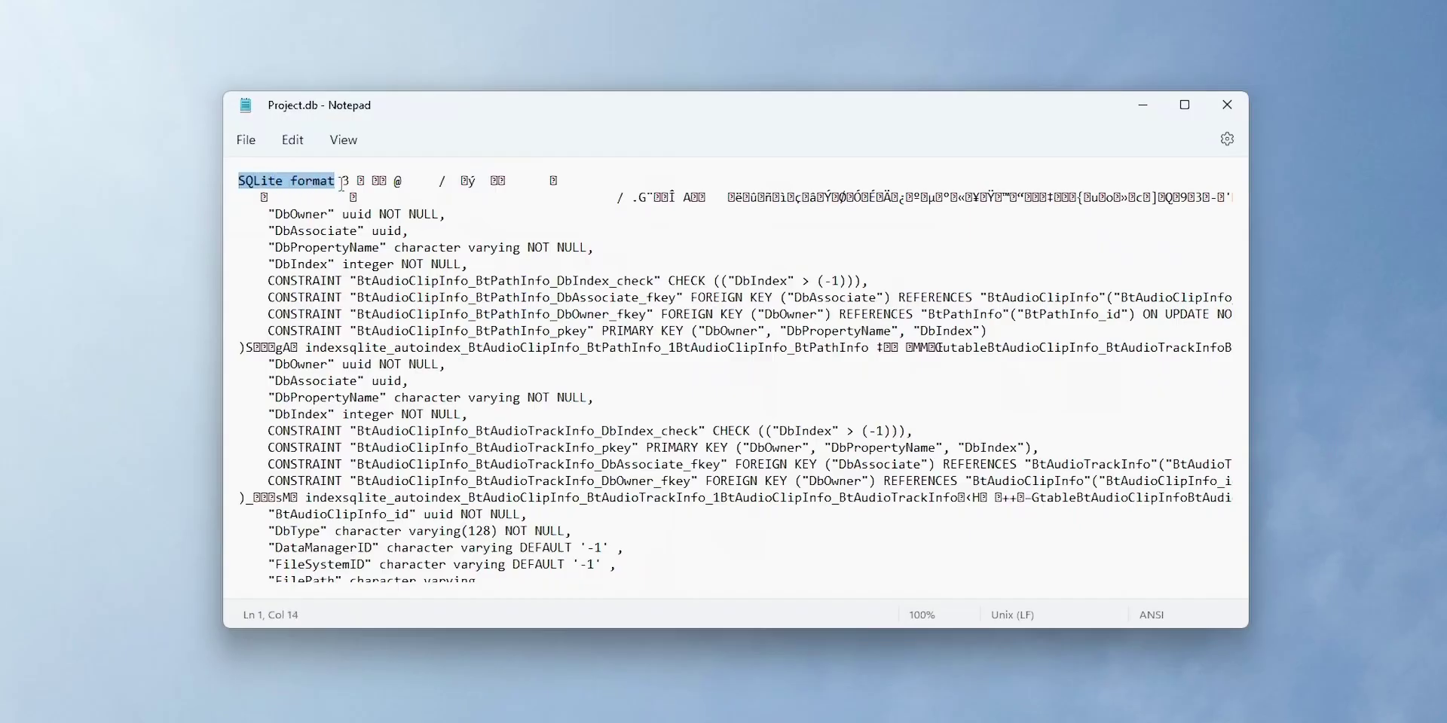
{"action": "left_click", "coordinate": [353, 226]}
{"action": "scroll", "coordinate": [545, 308], "scroll_direction": "down", "scroll_amount": 12}
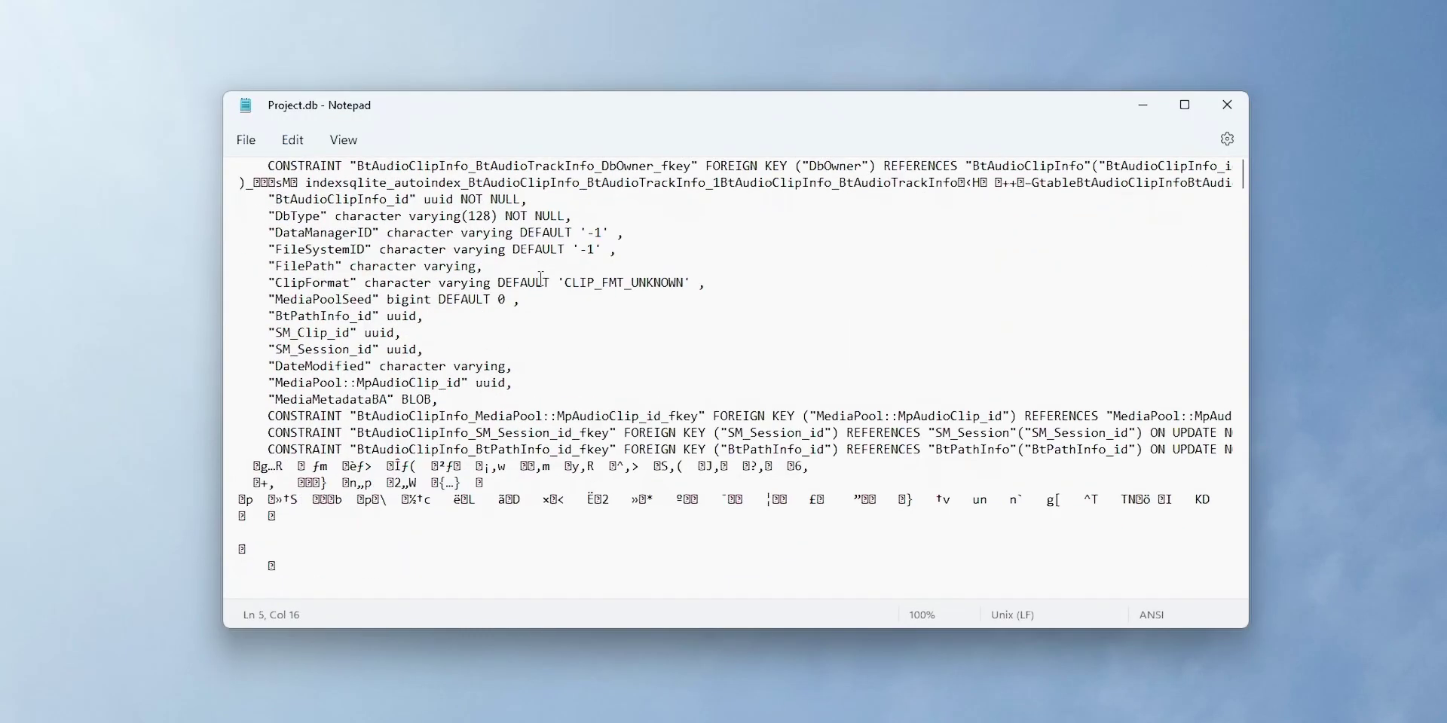
{"action": "scroll", "coordinate": [545, 307], "scroll_direction": "down", "scroll_amount": 15}
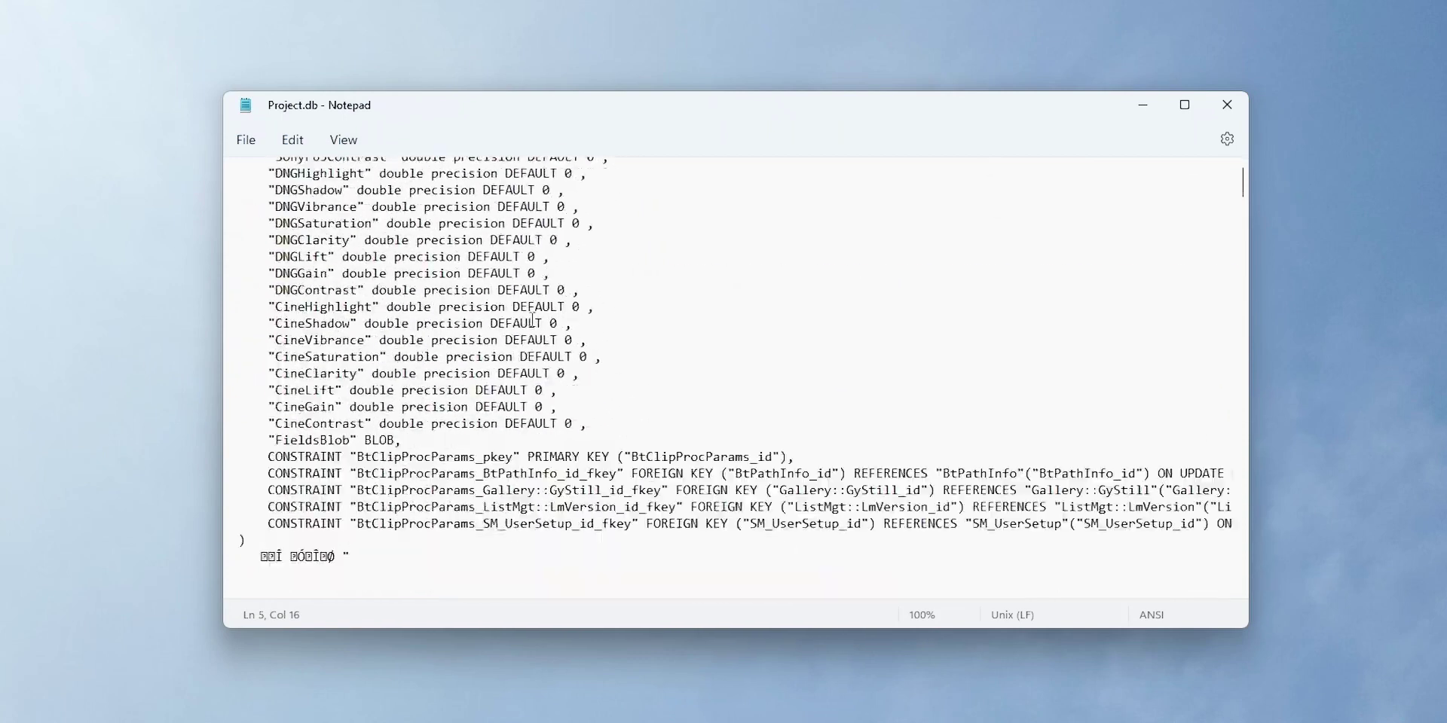
{"action": "scroll", "coordinate": [485, 409], "scroll_direction": "down", "scroll_amount": 15}
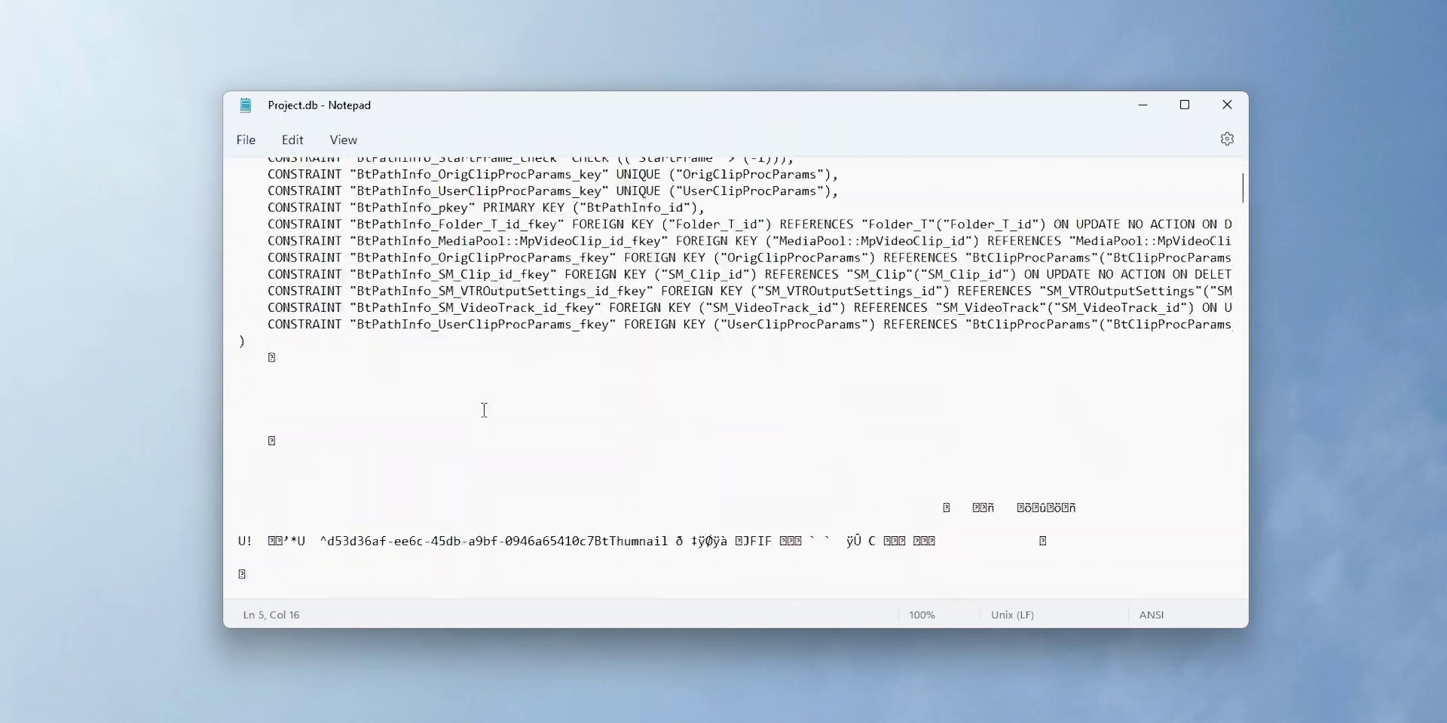
{"action": "scroll", "coordinate": [471, 349], "scroll_direction": "down", "scroll_amount": 15}
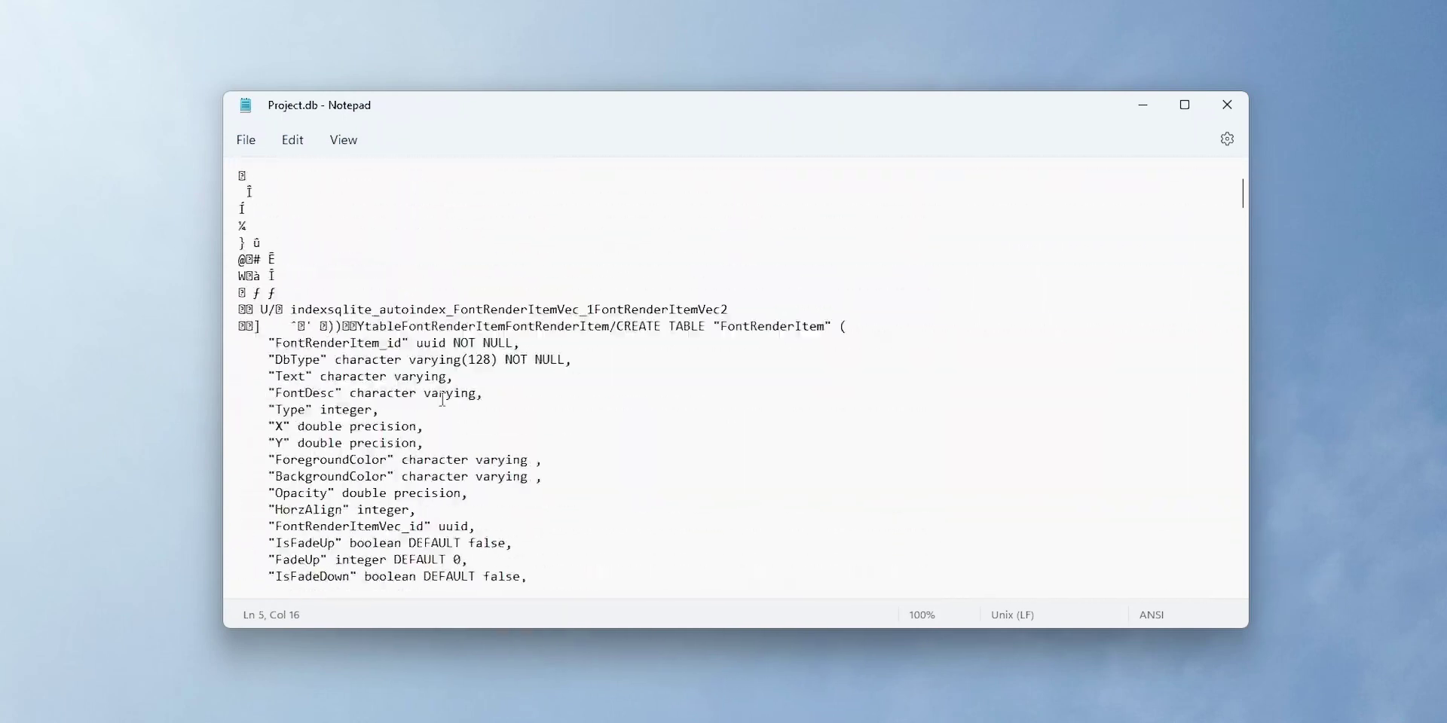
{"action": "scroll", "coordinate": [450, 384], "scroll_direction": "down", "scroll_amount": 2}
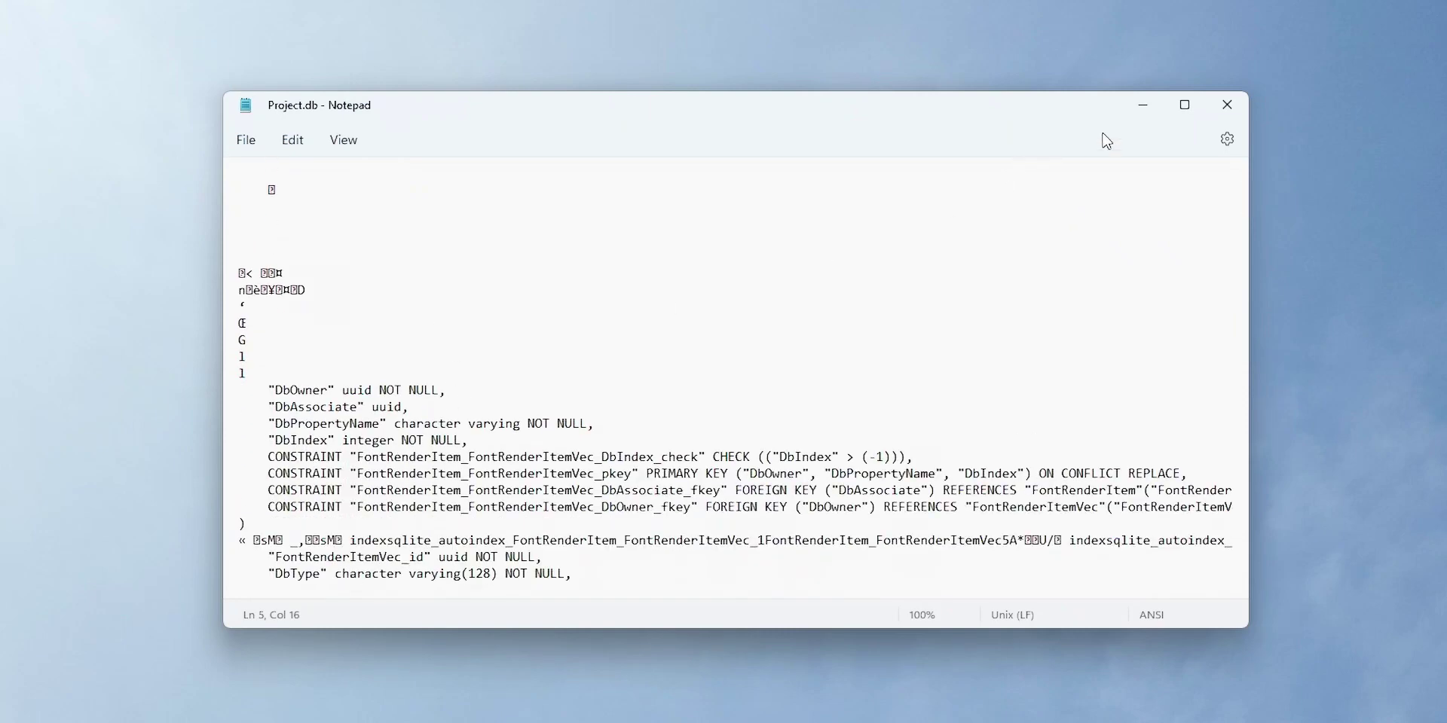
{"action": "left_click", "coordinate": [1227, 105]}
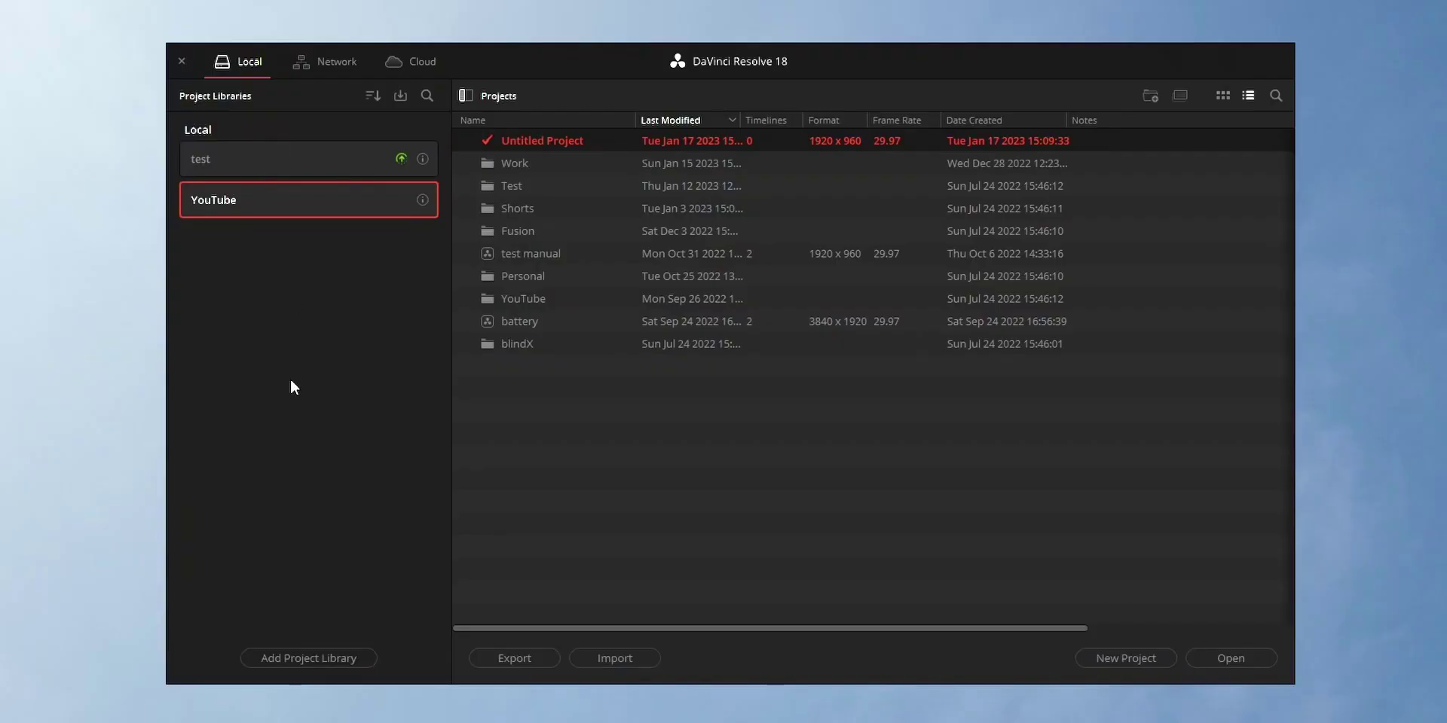
Add a 'Recovered' project library and create 'Untitled Project 1' in it
{"action": "left_click", "coordinate": [286, 661]}
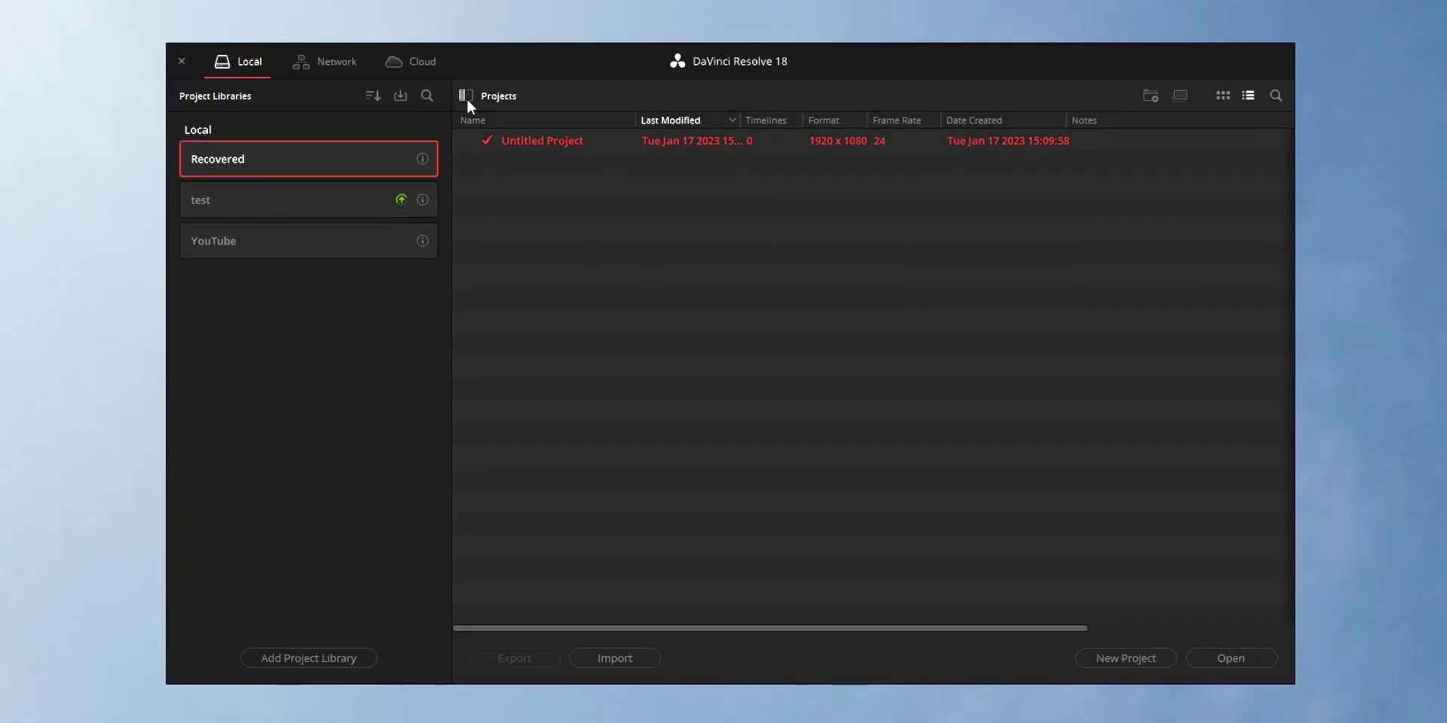
{"action": "left_click", "coordinate": [466, 97]}
{"action": "left_click", "coordinate": [1118, 666]}
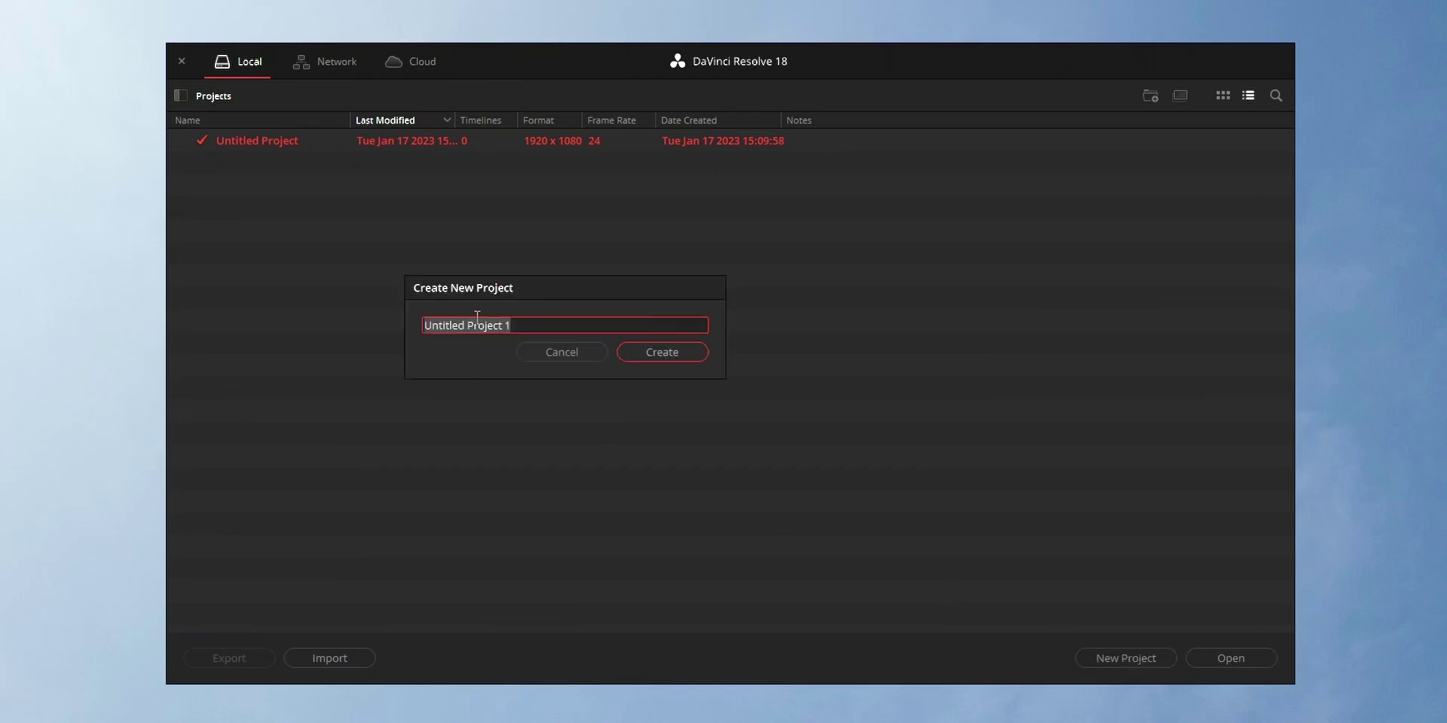
{"action": "left_click", "coordinate": [667, 352]}
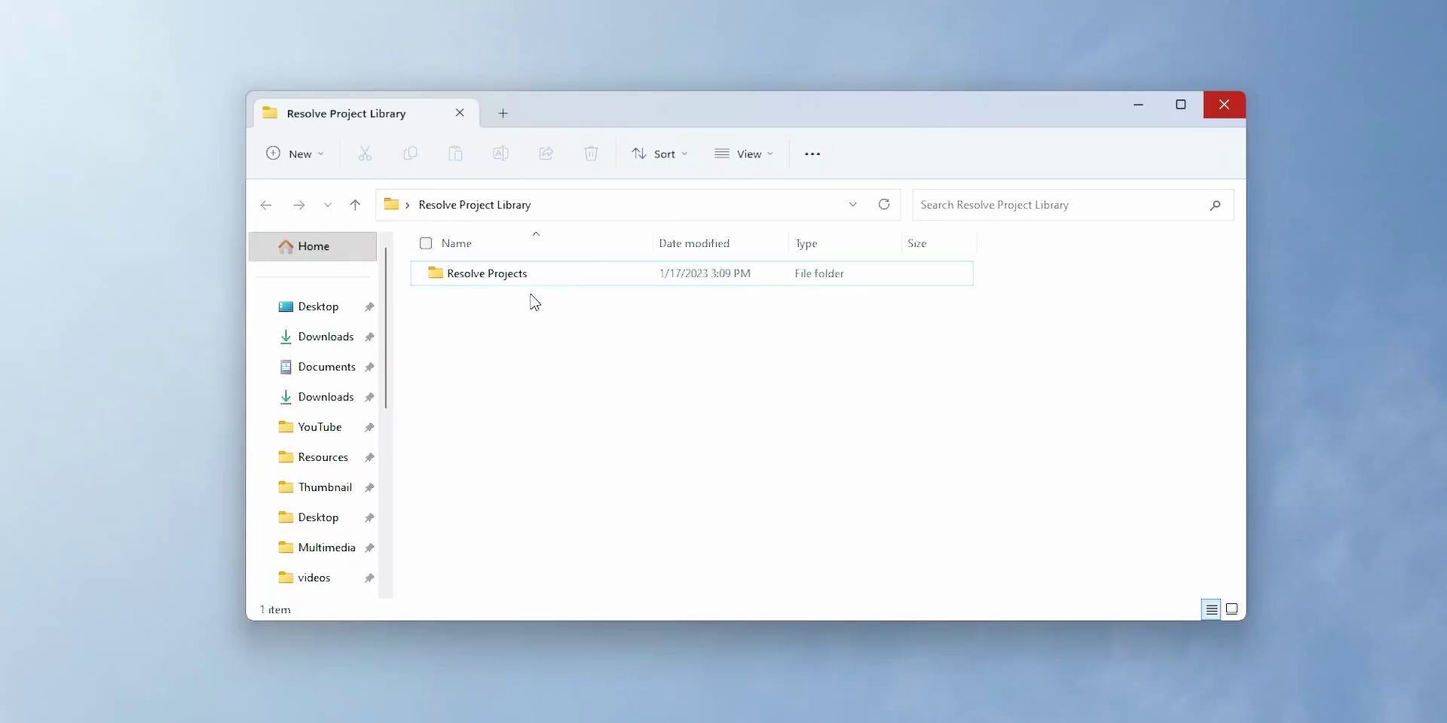
In Resolve Projects > Users > guest > Projects, create a new 'Recovered Project 1' folder
{"action": "double_click", "coordinate": [523, 280]}
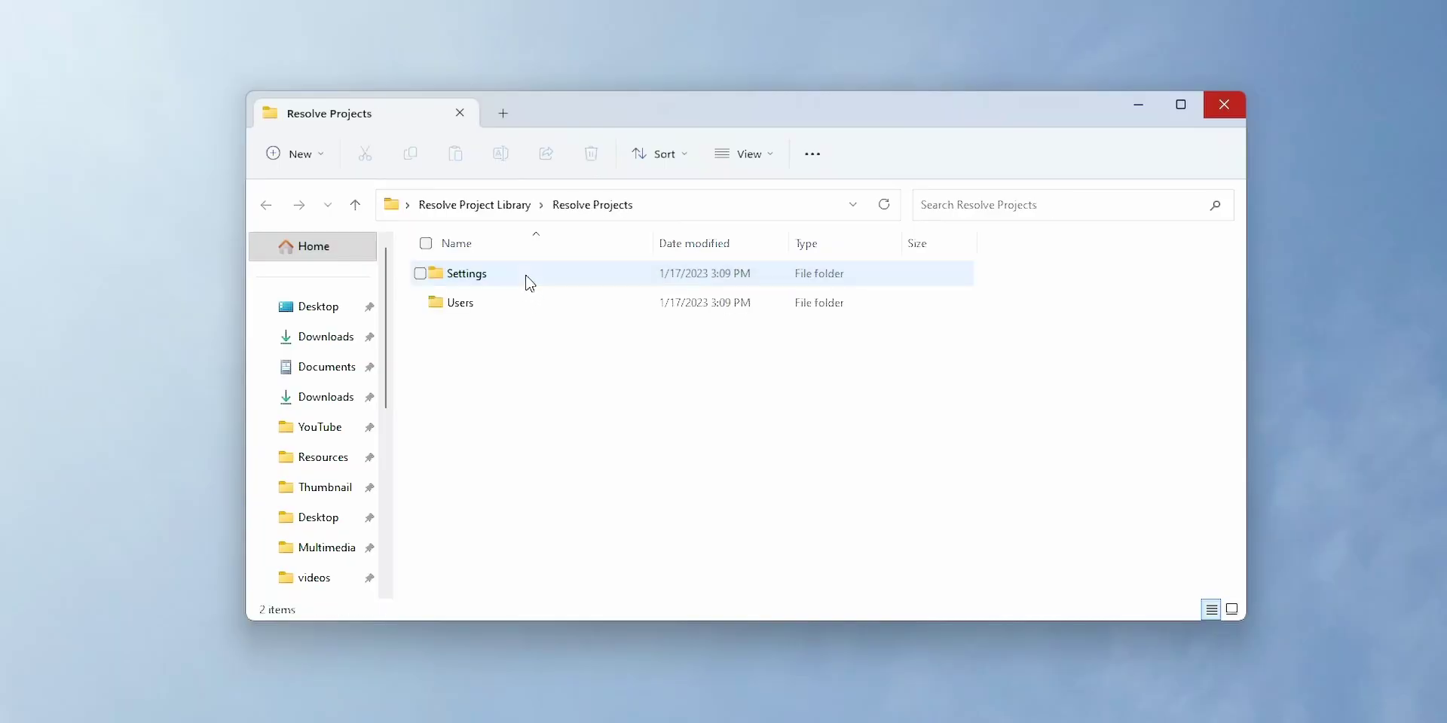
{"action": "double_click", "coordinate": [475, 301]}
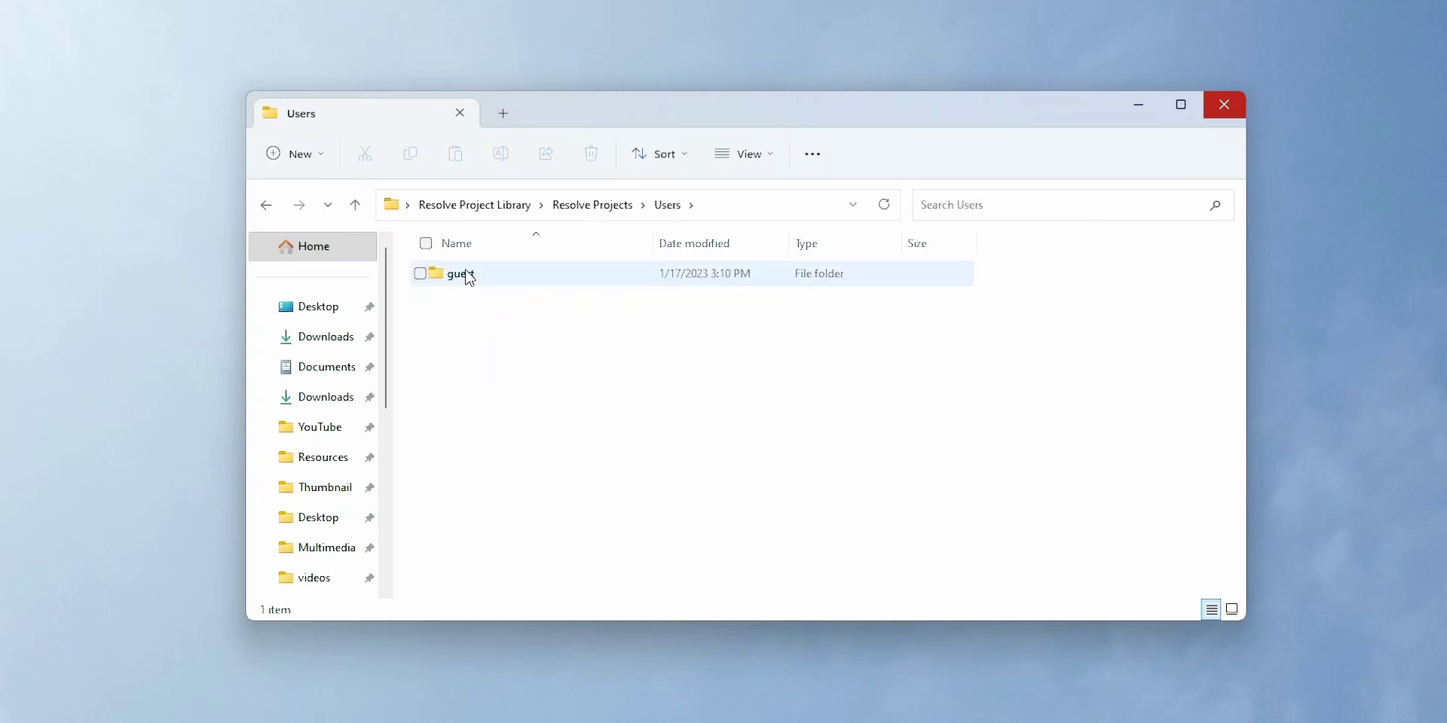
{"action": "double_click", "coordinate": [470, 277]}
{"action": "double_click", "coordinate": [493, 348]}
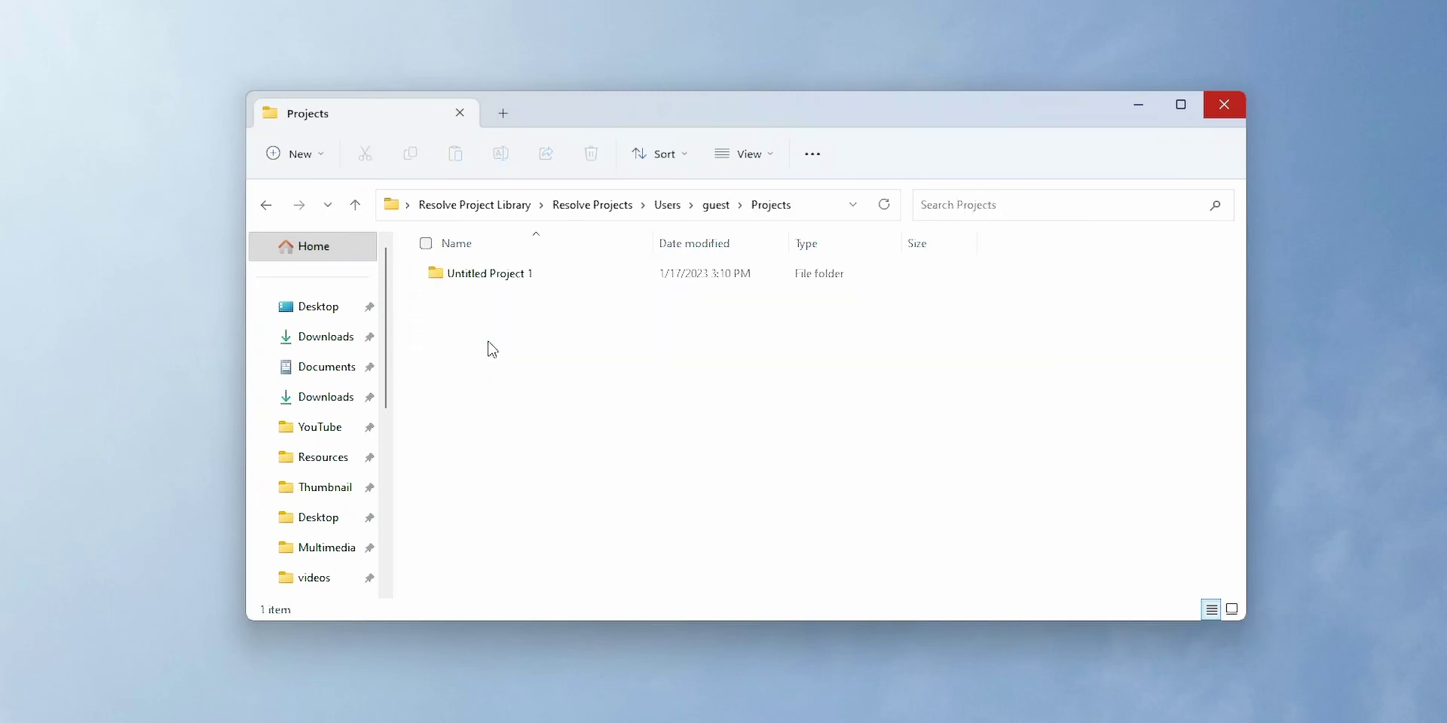
{"action": "right_click", "coordinate": [537, 339]}
{"action": "mouse_move", "coordinate": [668, 451]}
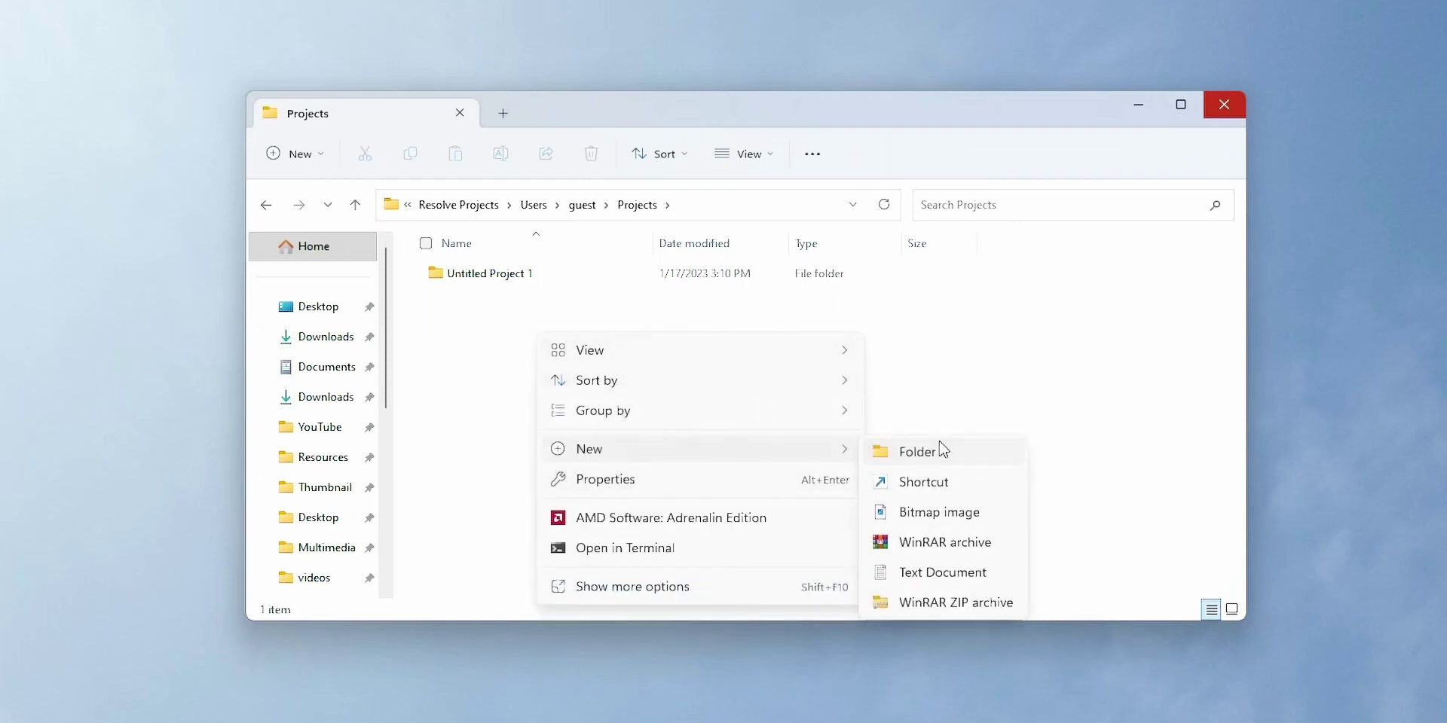
{"action": "left_click", "coordinate": [939, 445]}
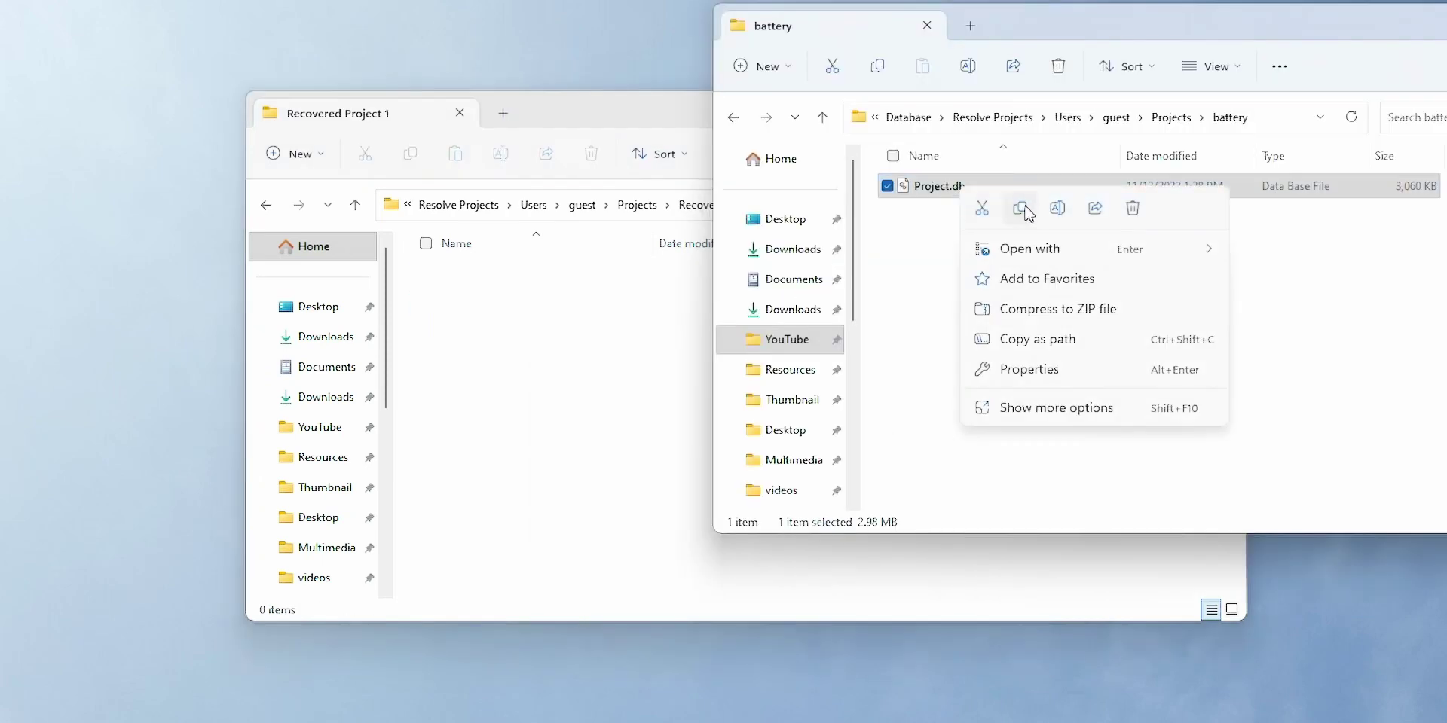
Copy Project.db from the battery folder and paste it into Recovered Project 1
{"action": "left_click", "coordinate": [1021, 210]}
{"action": "left_click", "coordinate": [532, 391]}
{"action": "right_click", "coordinate": [535, 389]}
{"action": "left_click", "coordinate": [552, 407]}
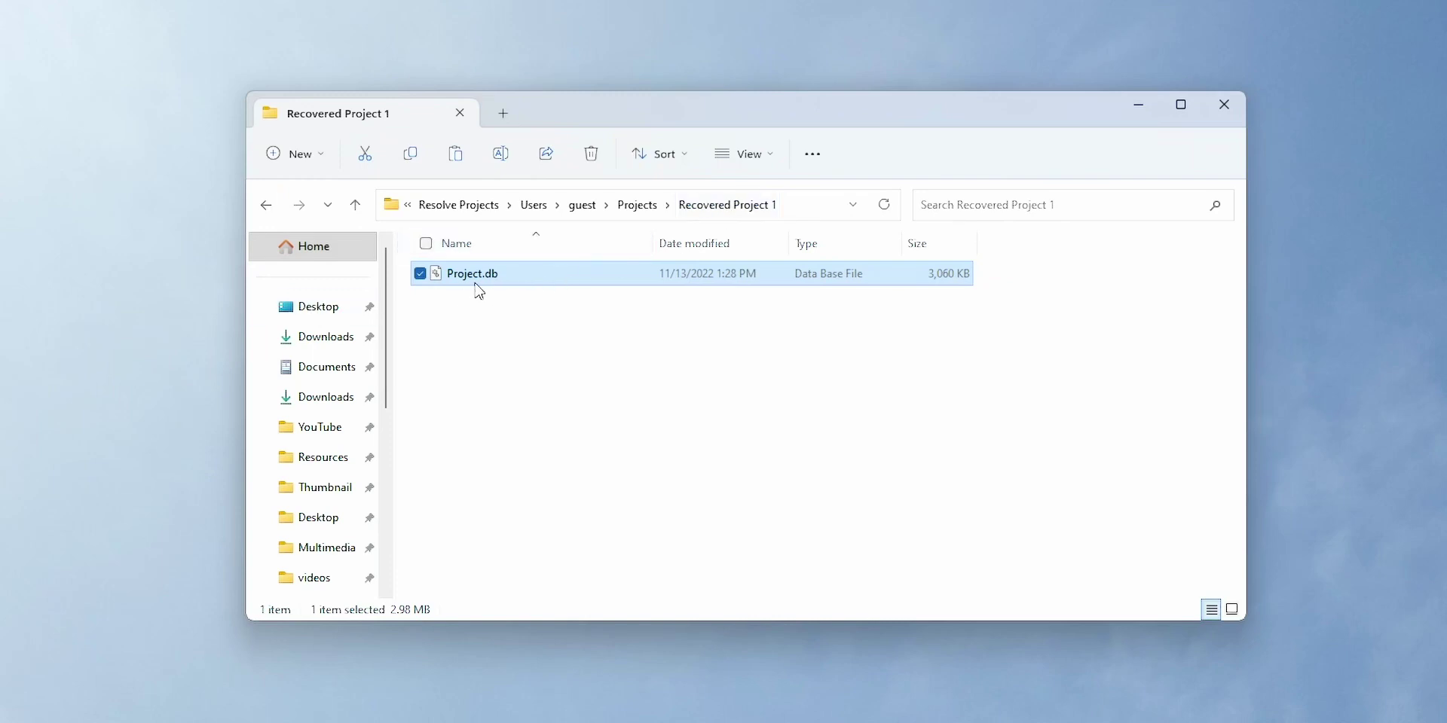
Back in Projects, create another new folder and begin naming it 'Re'
{"action": "left_click", "coordinate": [652, 210]}
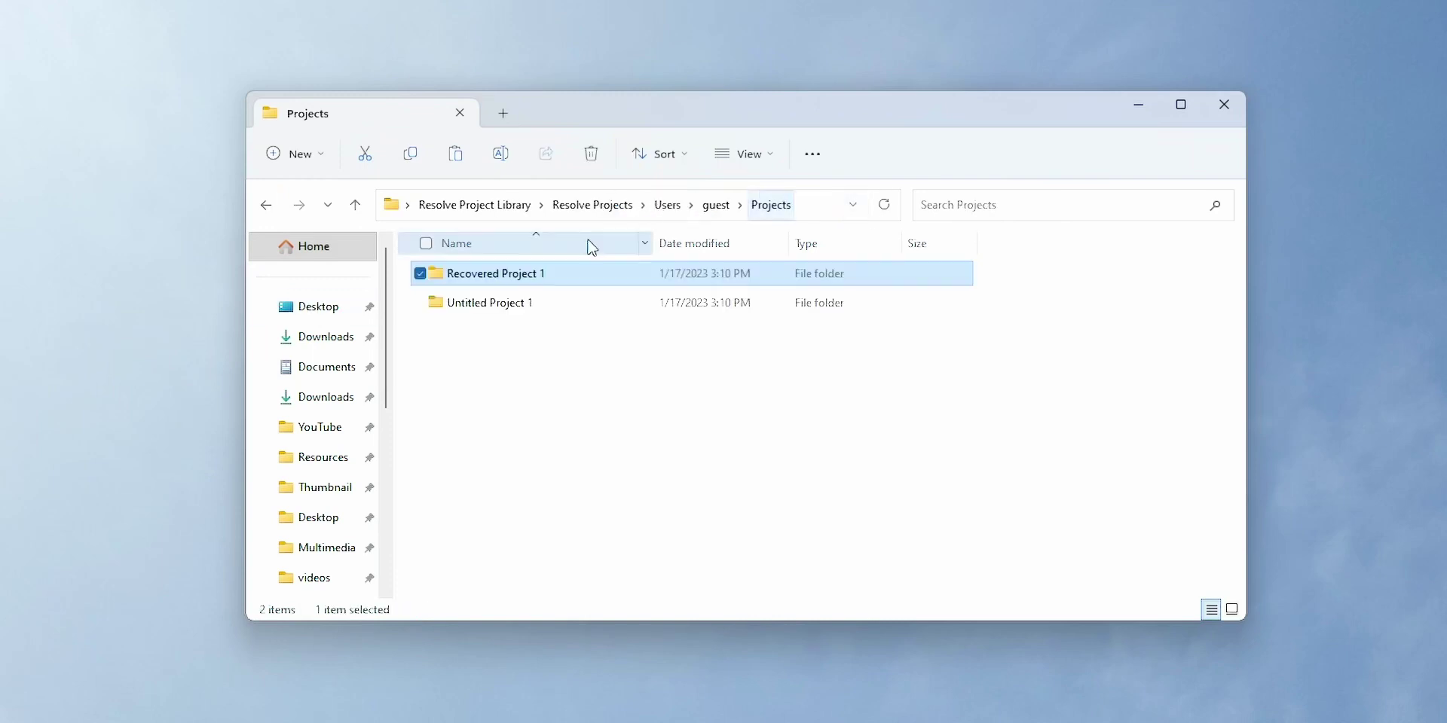
{"action": "right_click", "coordinate": [517, 382]}
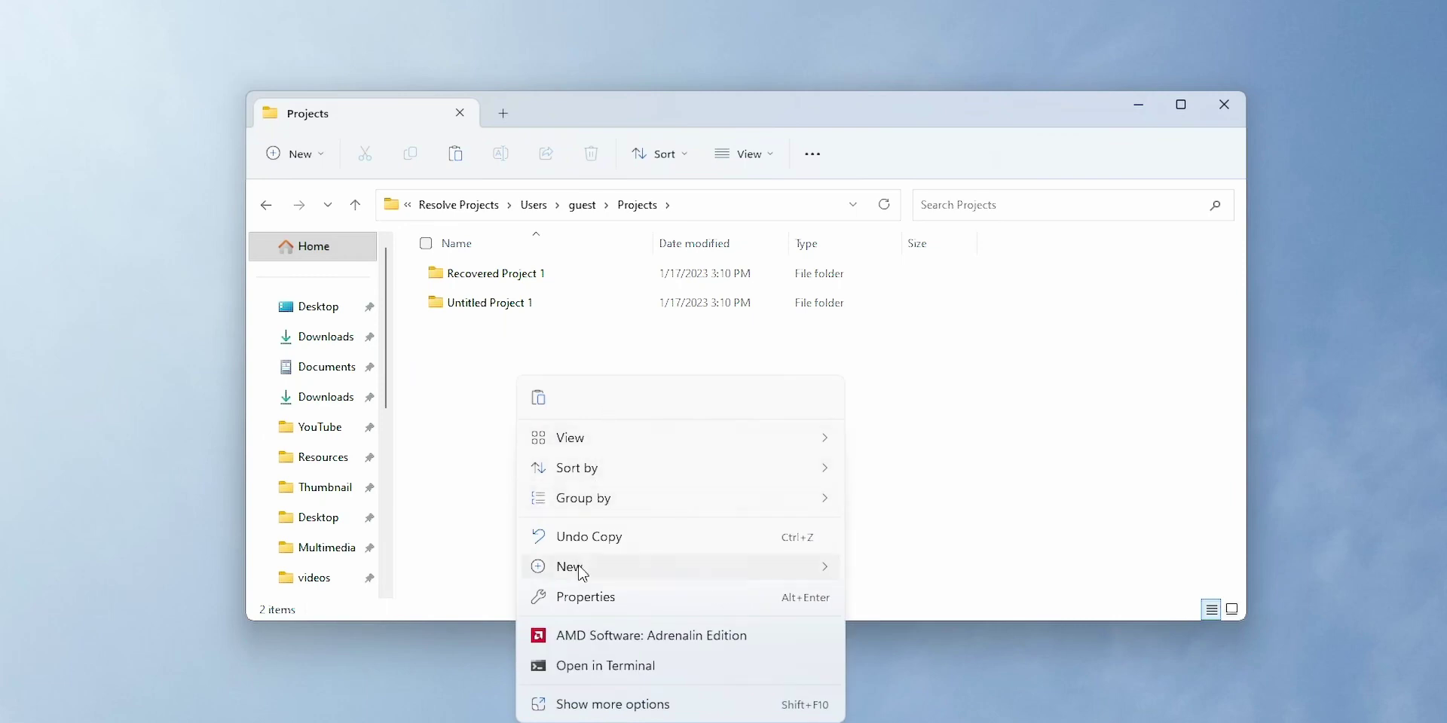
{"action": "mouse_move", "coordinate": [580, 573]}
{"action": "left_click", "coordinate": [971, 582]}
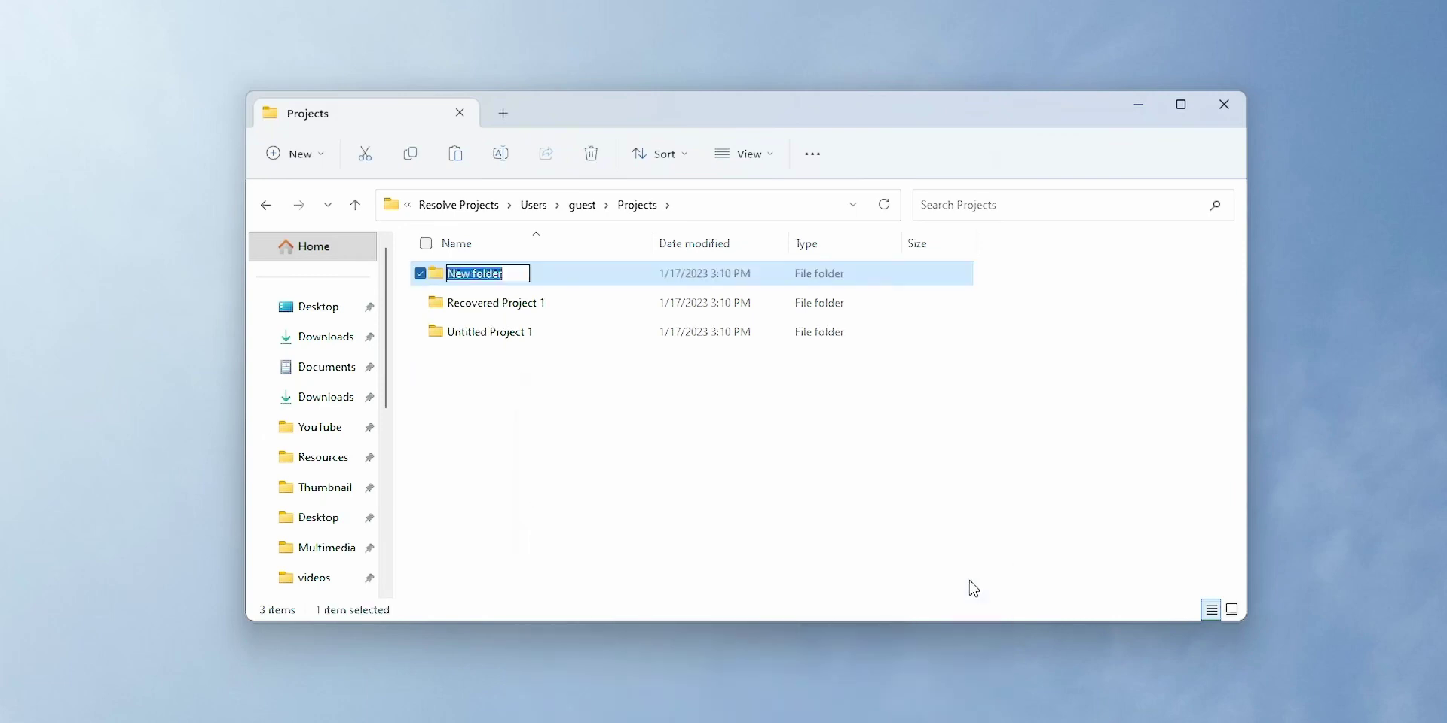
{"action": "type", "text": "Re"}
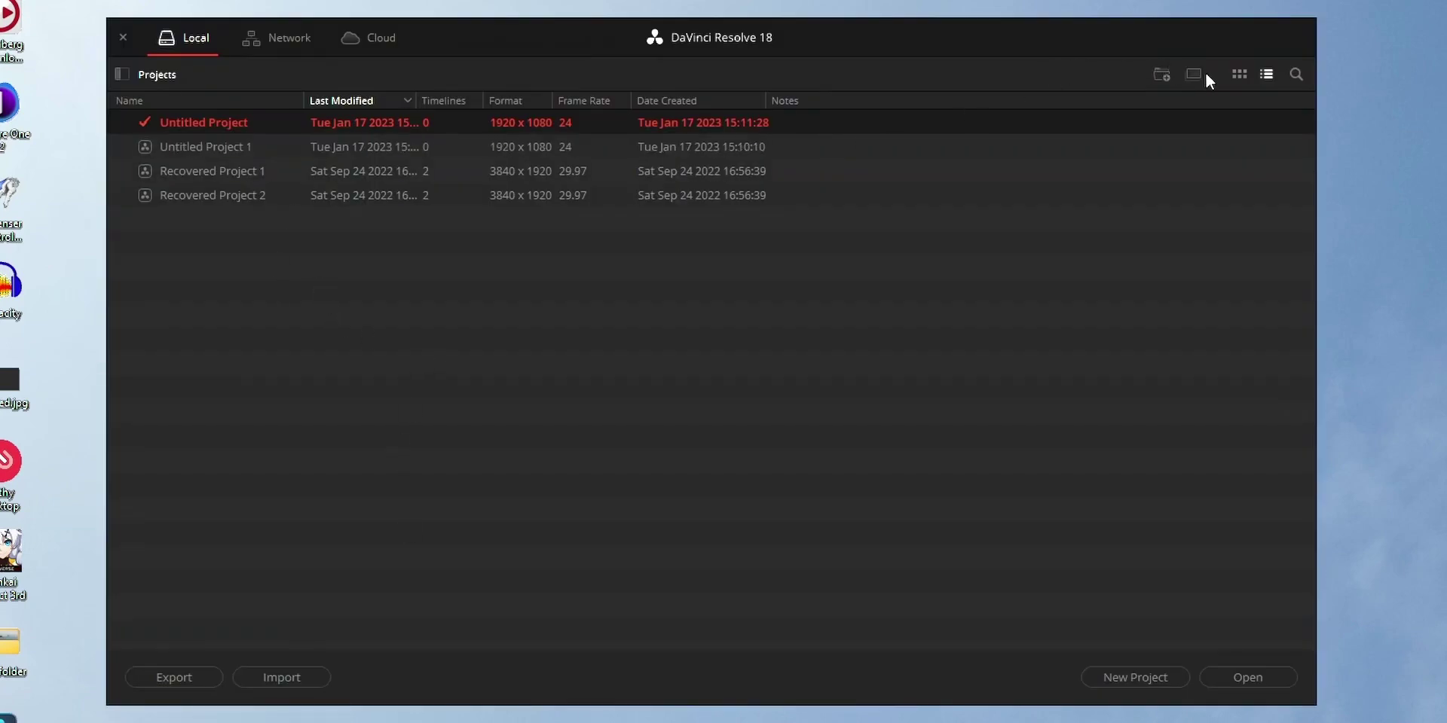
Switch Project Manager to thumbnail grid view and inspect Recovered Project 1's context menu
{"action": "left_click", "coordinate": [1237, 73]}
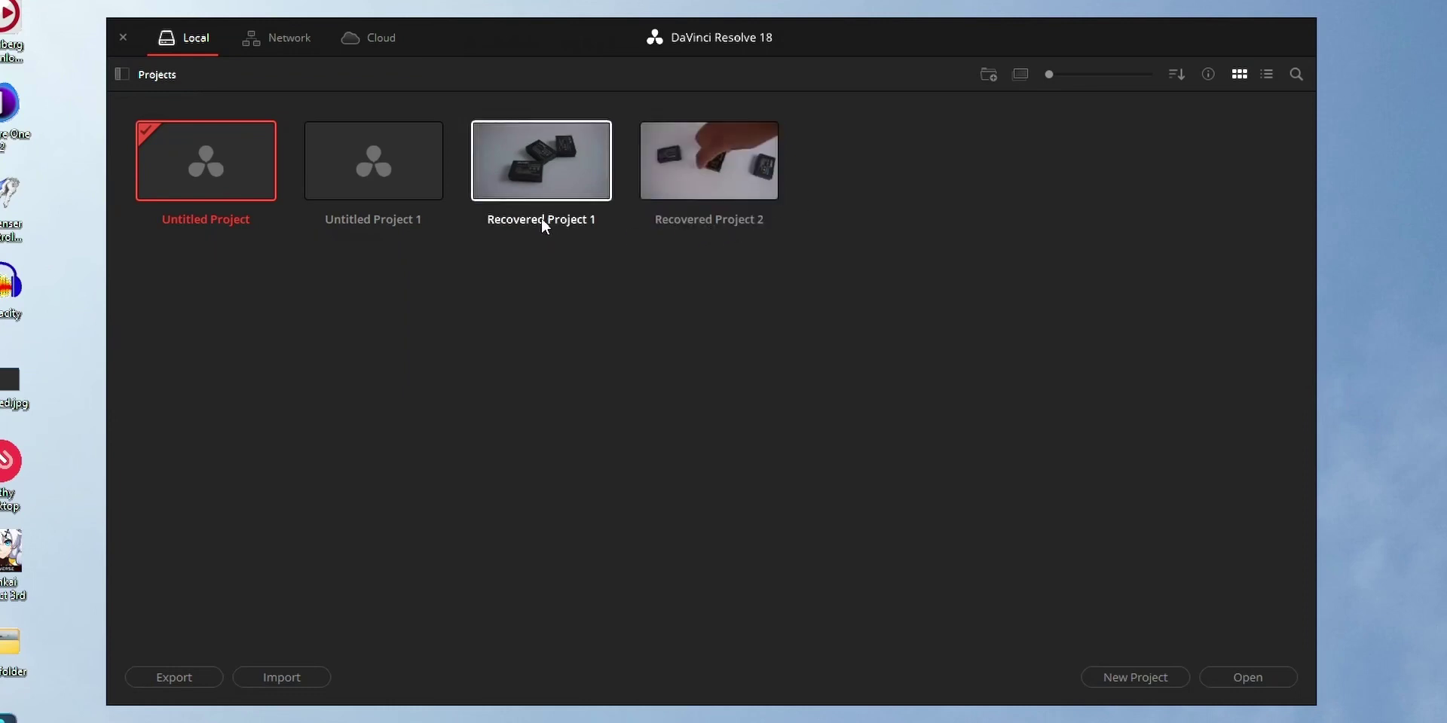
{"action": "left_click", "coordinate": [554, 152]}
{"action": "right_click", "coordinate": [556, 151]}
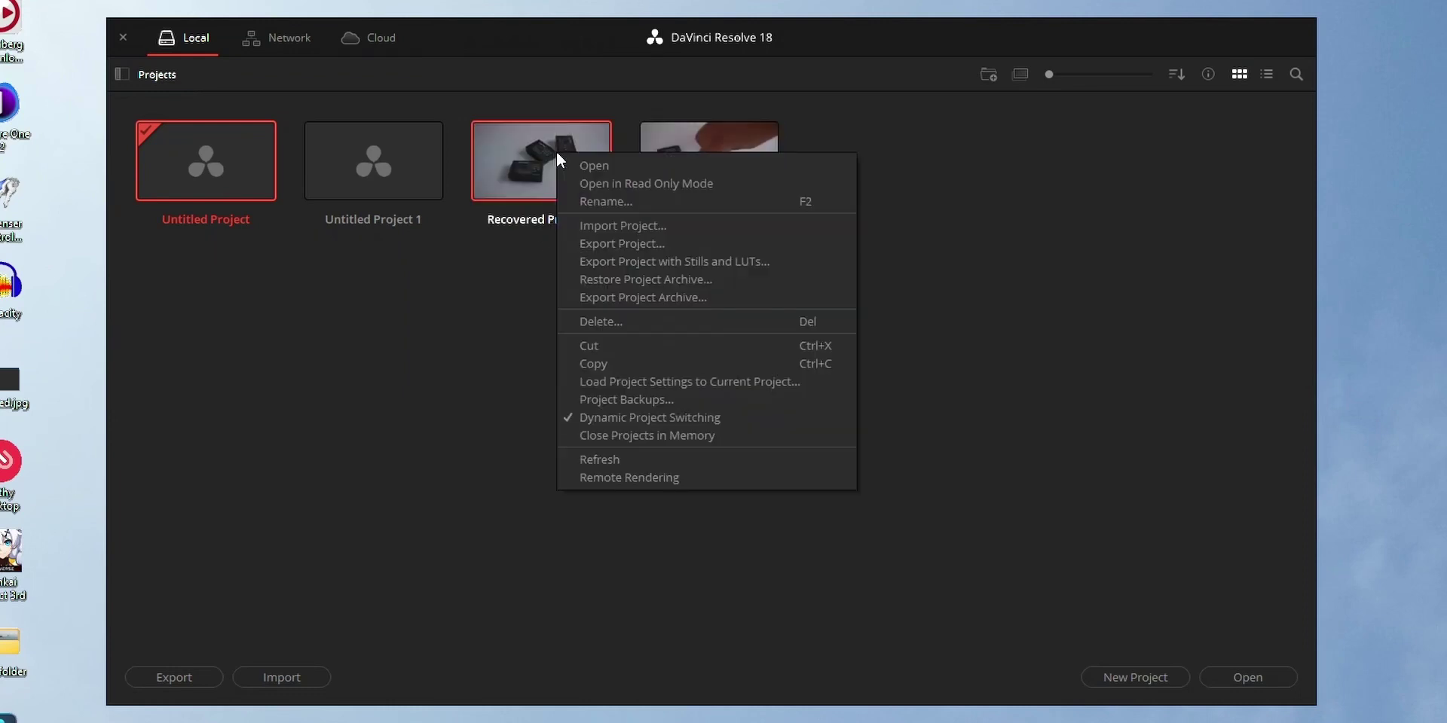
{"action": "left_click", "coordinate": [514, 304]}
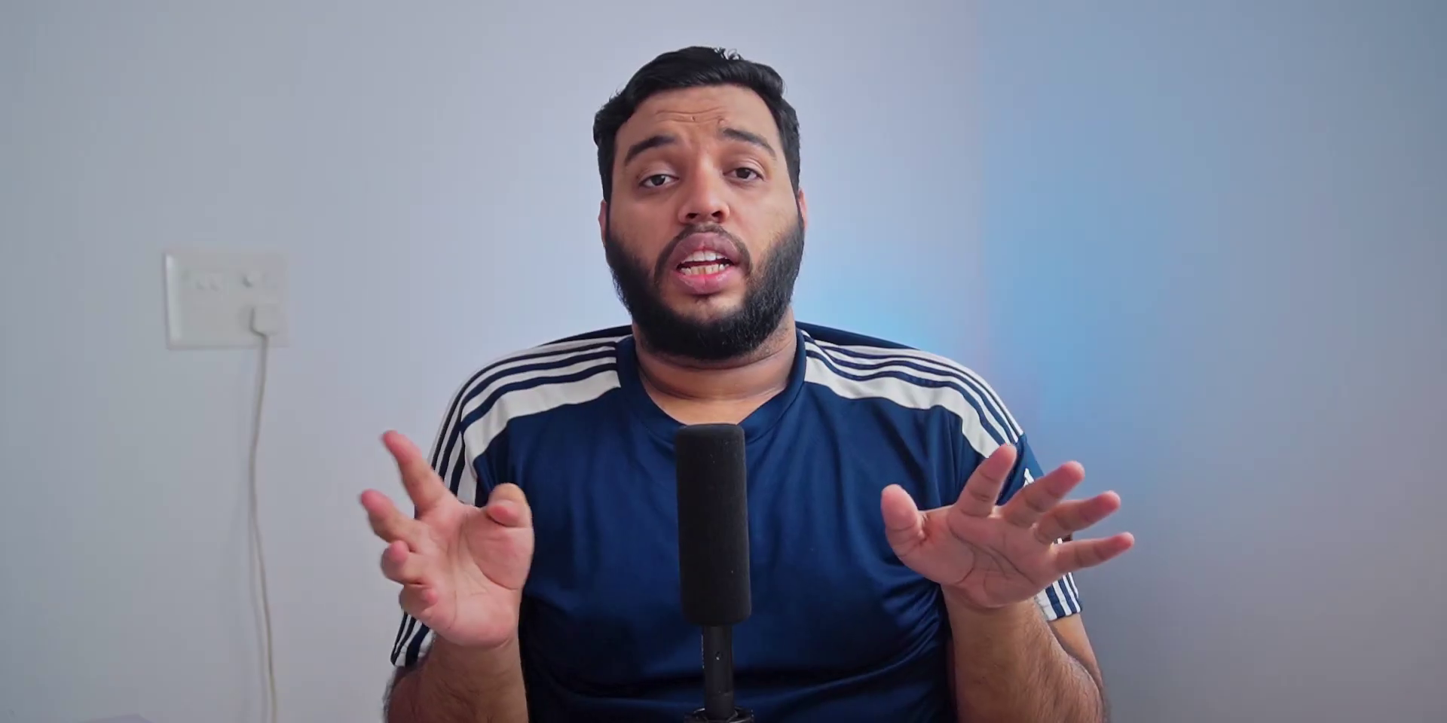